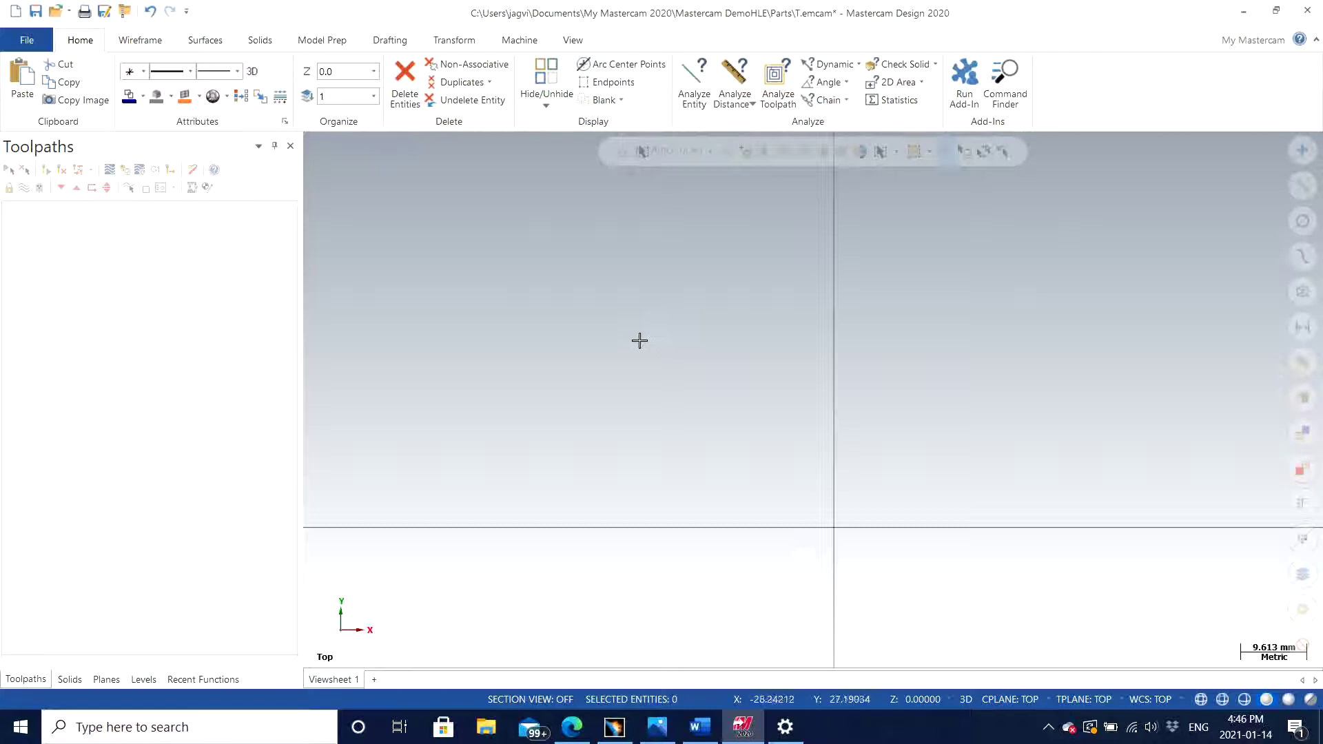
# Change the graphics window to the Isometric (WCS) view from the right-click menu.
pyautogui.rightClick(639, 341)
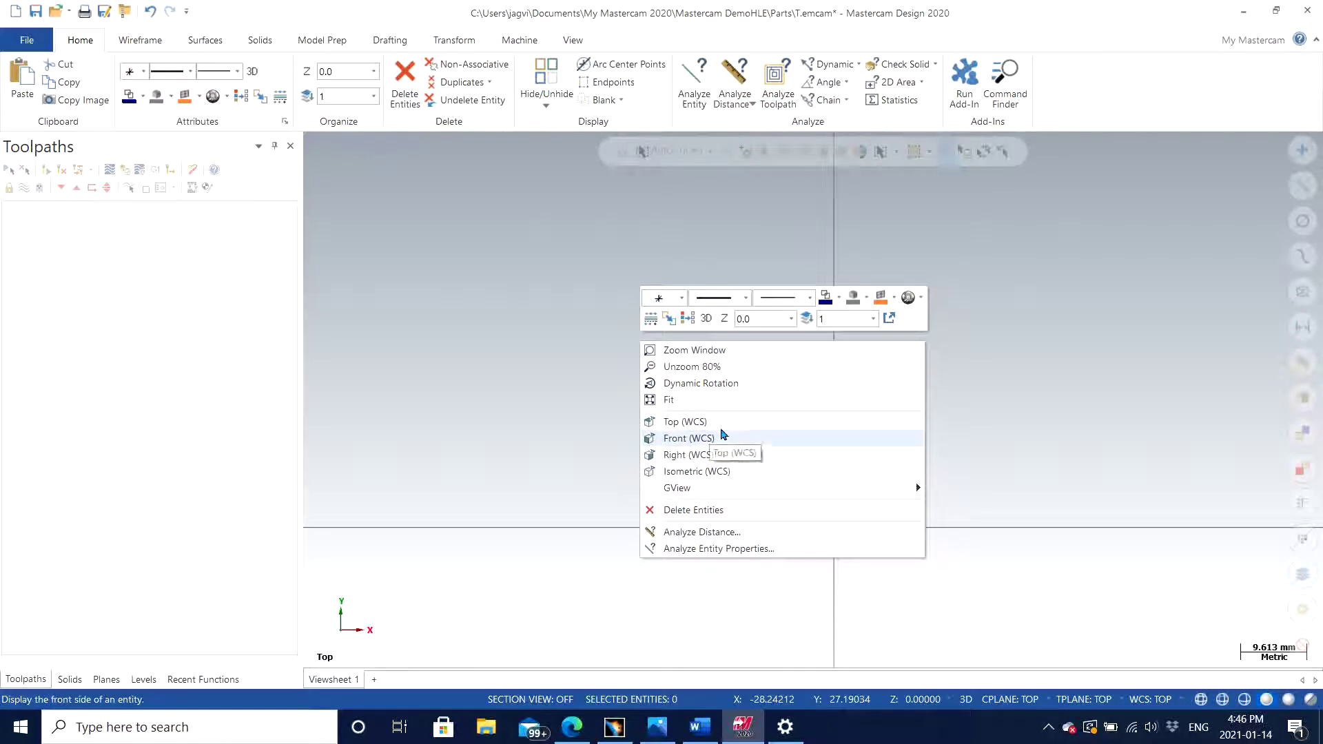
pyautogui.click(711, 473)
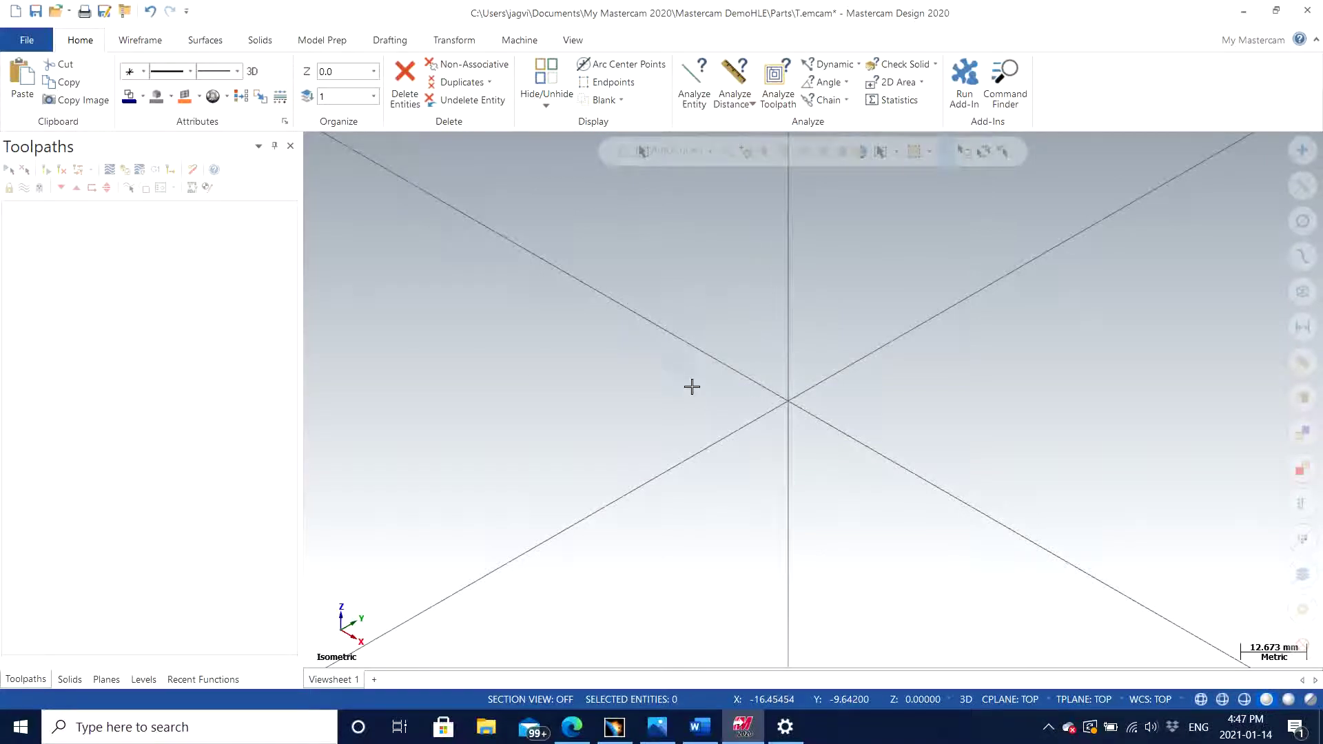
pyautogui.press('F9')
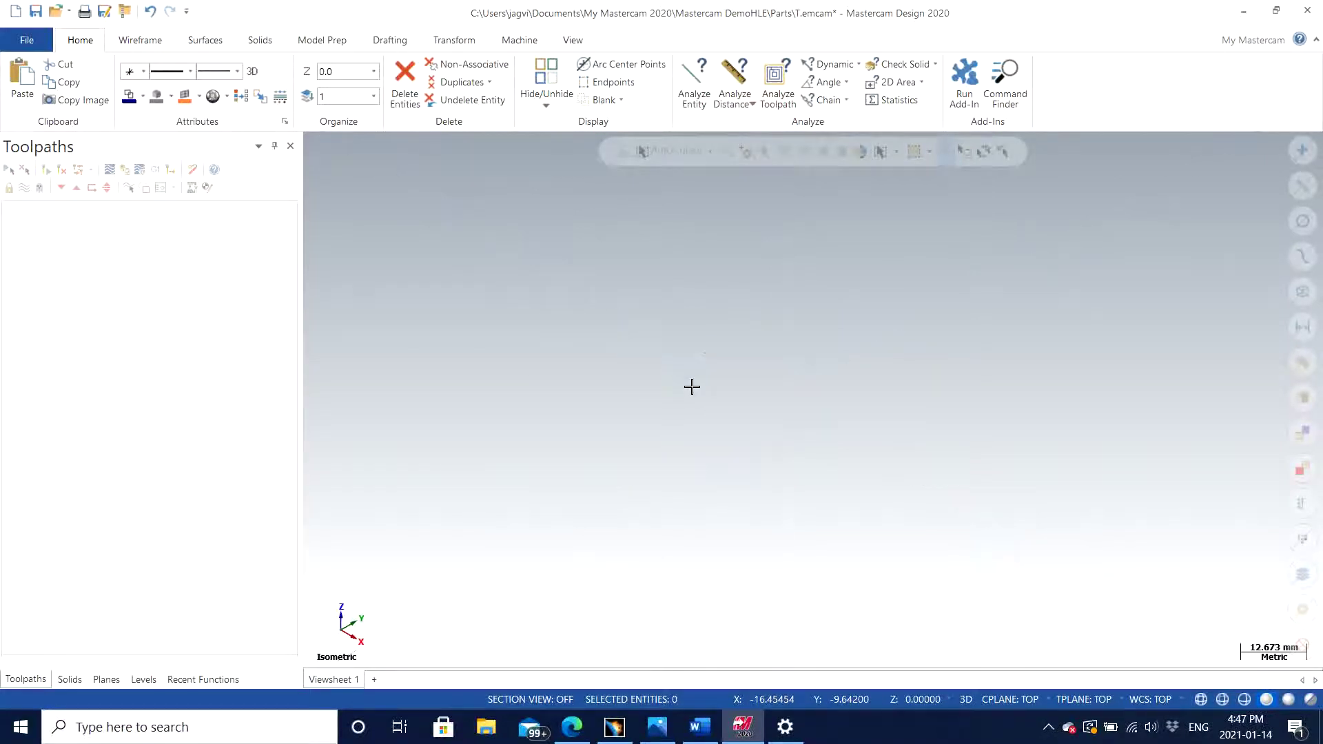
pyautogui.press('F9')
pyautogui.press('F9')
pyautogui.press('F9')
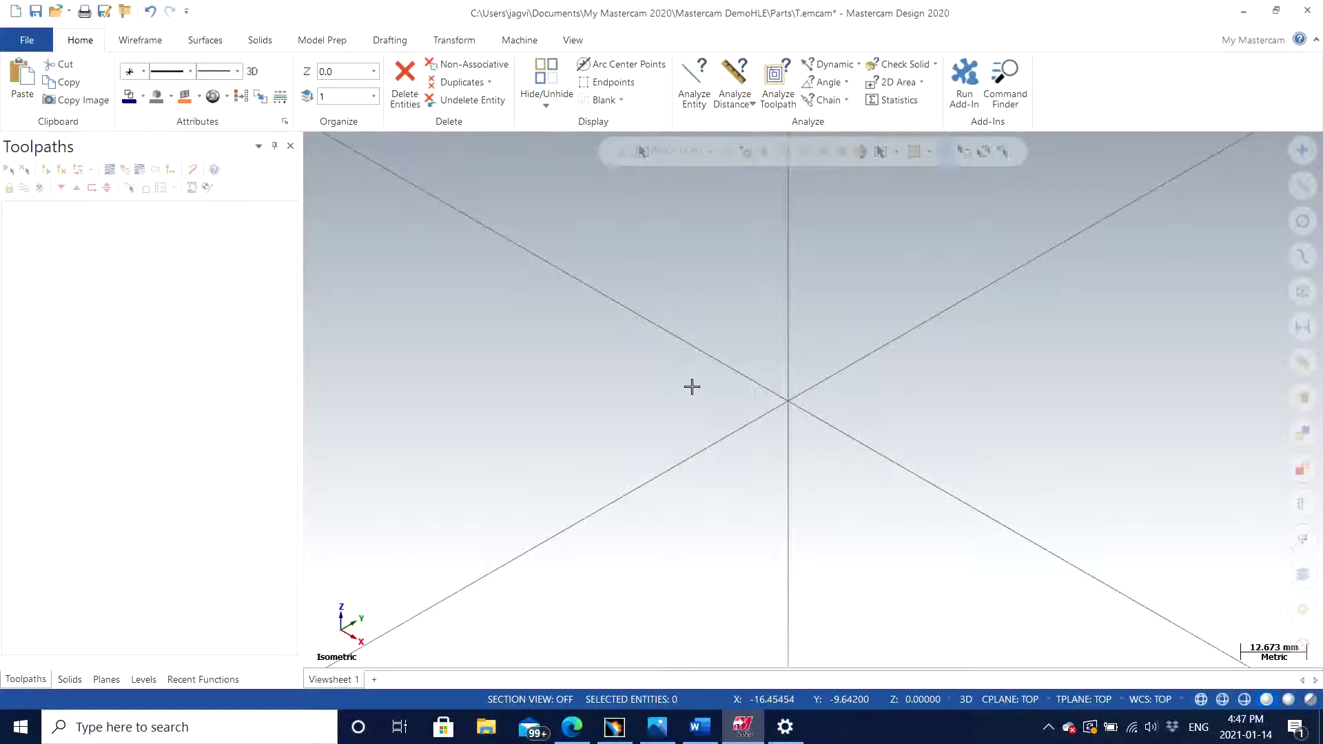
pyautogui.press('F9')
pyautogui.press('F9')
pyautogui.click(572, 40)
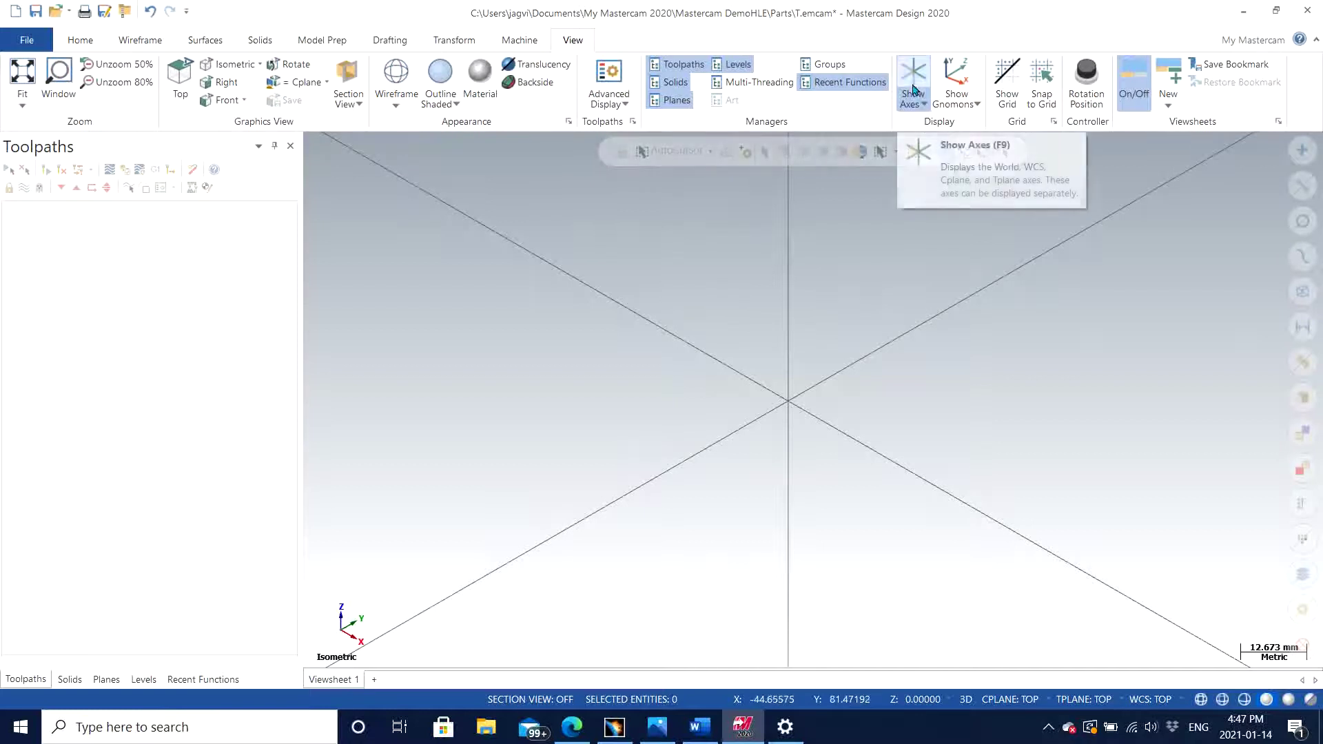
pyautogui.click(914, 81)
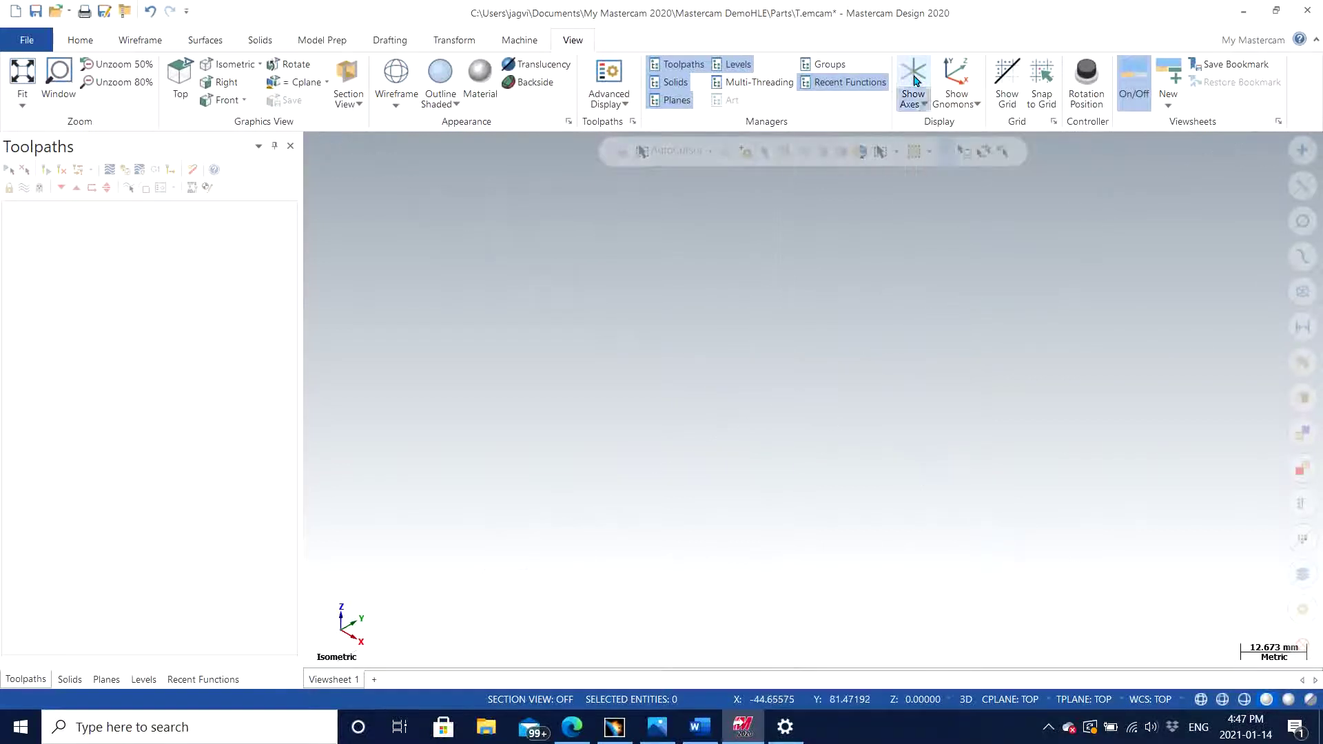
pyautogui.click(914, 81)
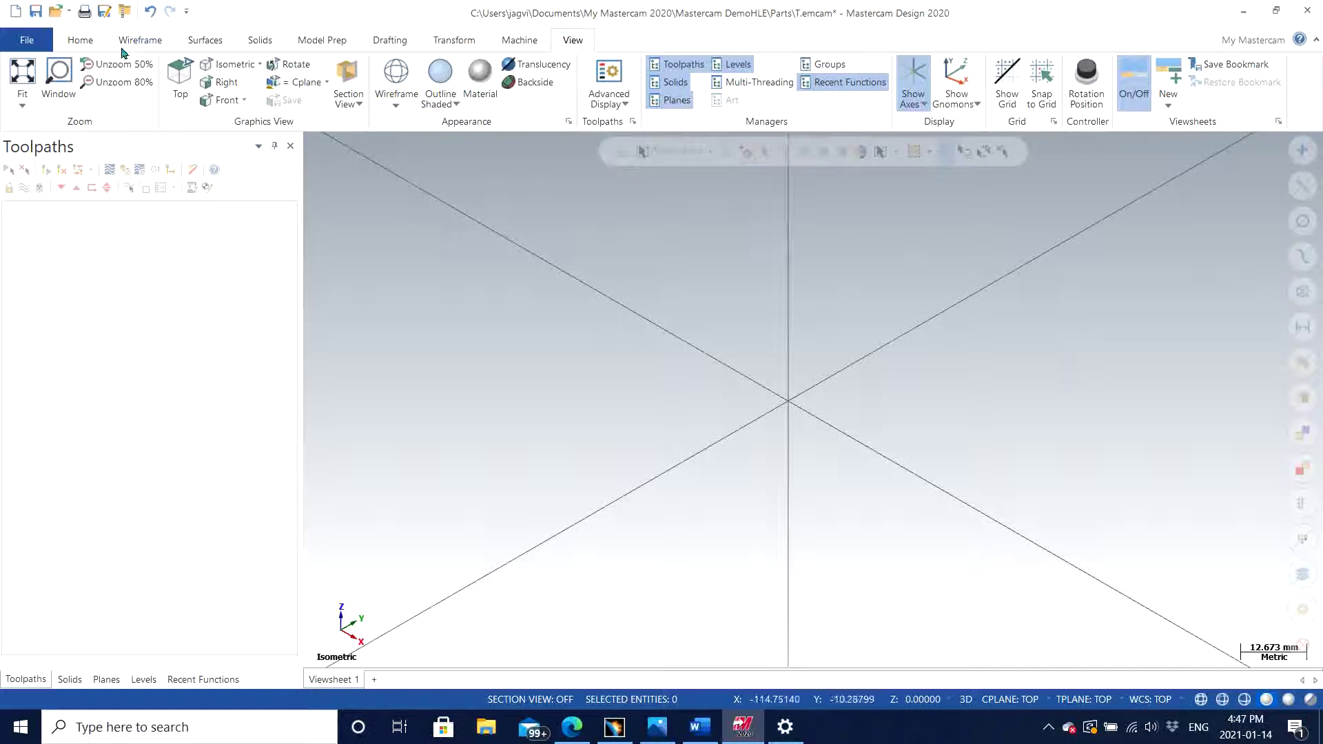
pyautogui.click(90, 49)
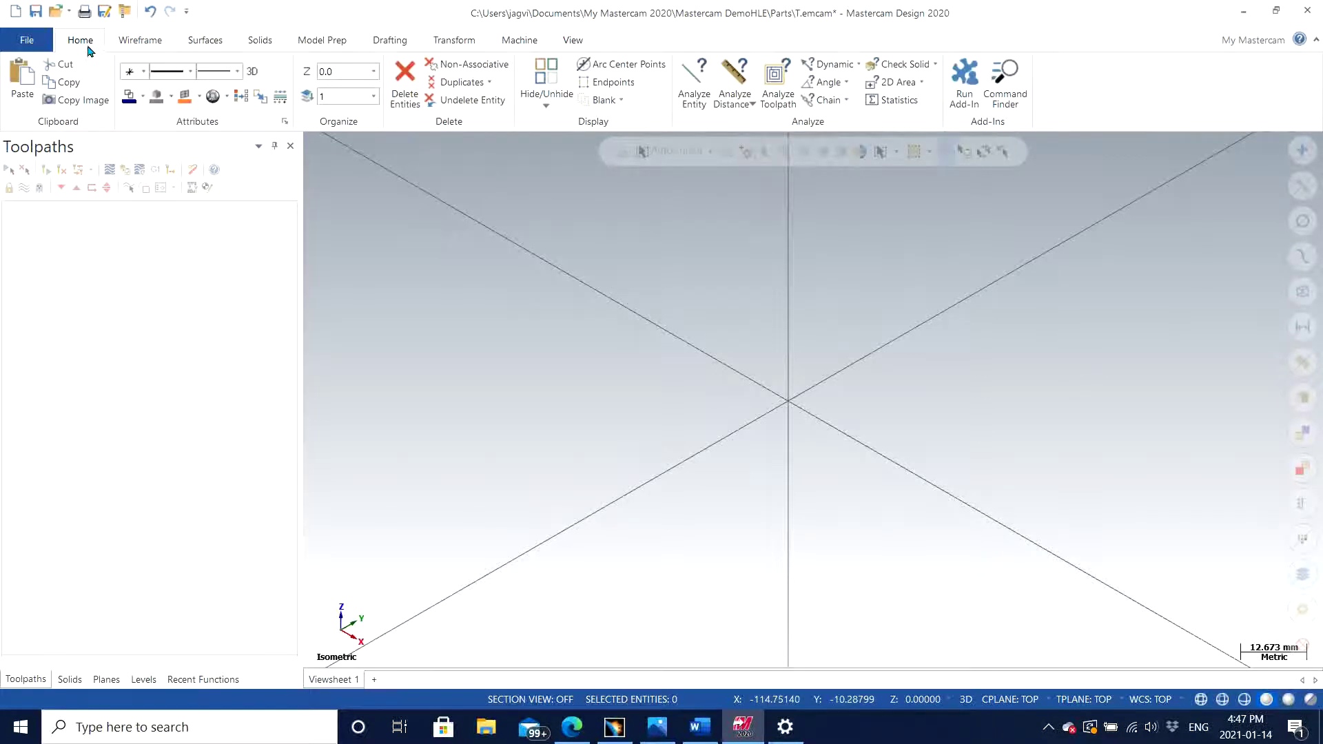
# Set the view back to Top (WCS) and show the Wireframe drawing tools.
pyautogui.rightClick(490, 363)
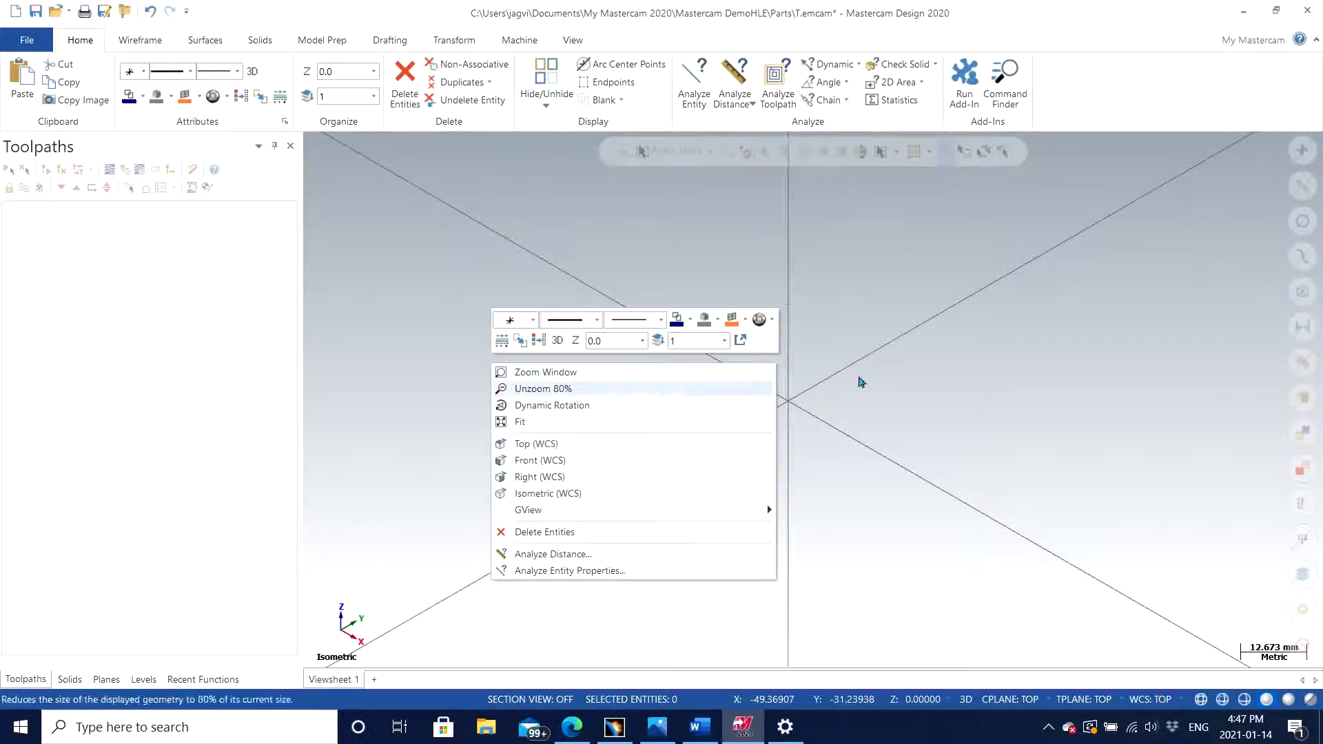
pyautogui.click(596, 445)
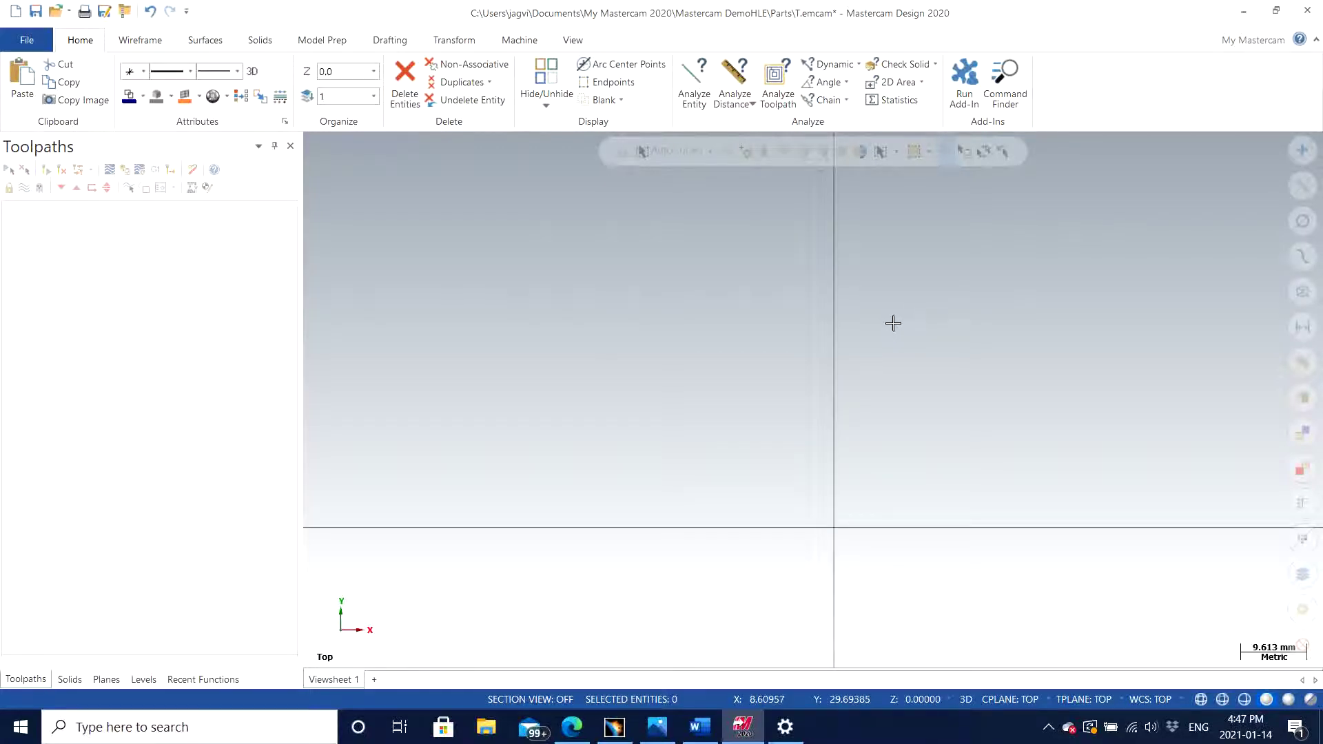
pyautogui.click(140, 41)
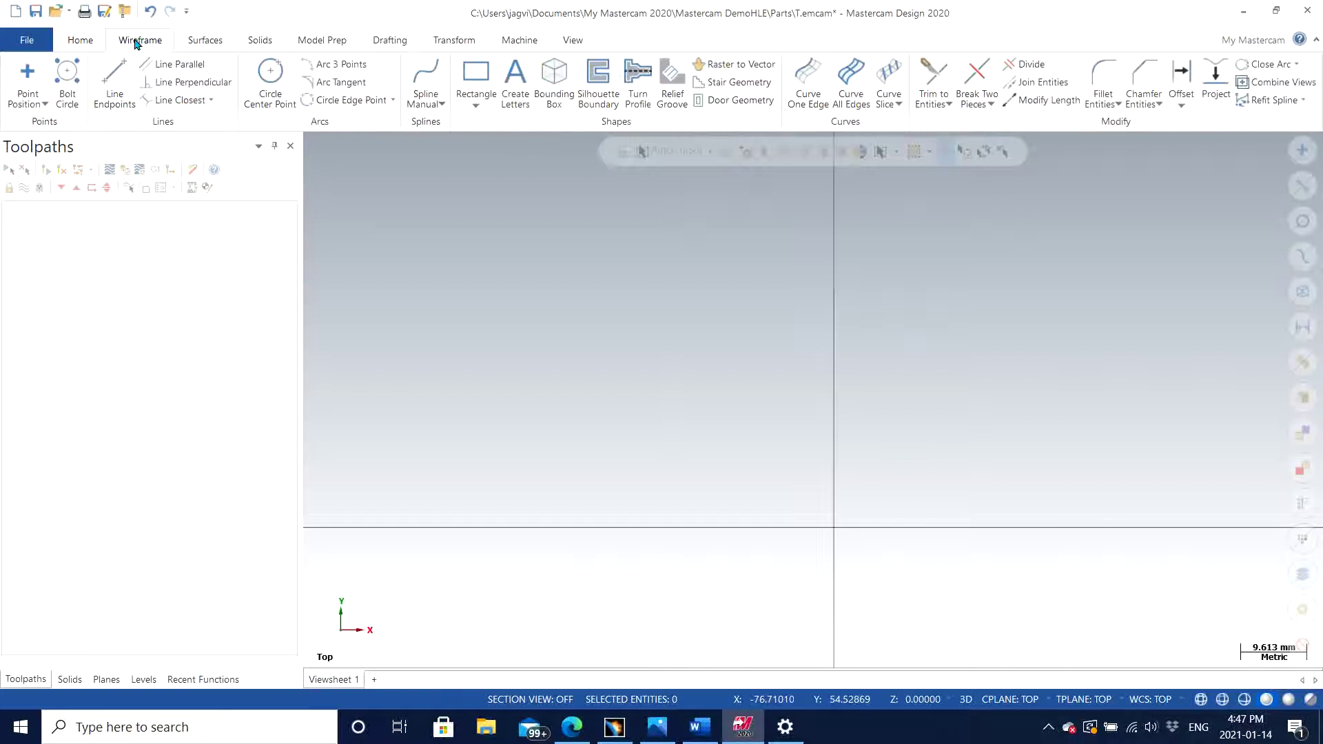
# Check the file information page, then orbit the empty part to a tilted 3D angle.
pyautogui.click(38, 46)
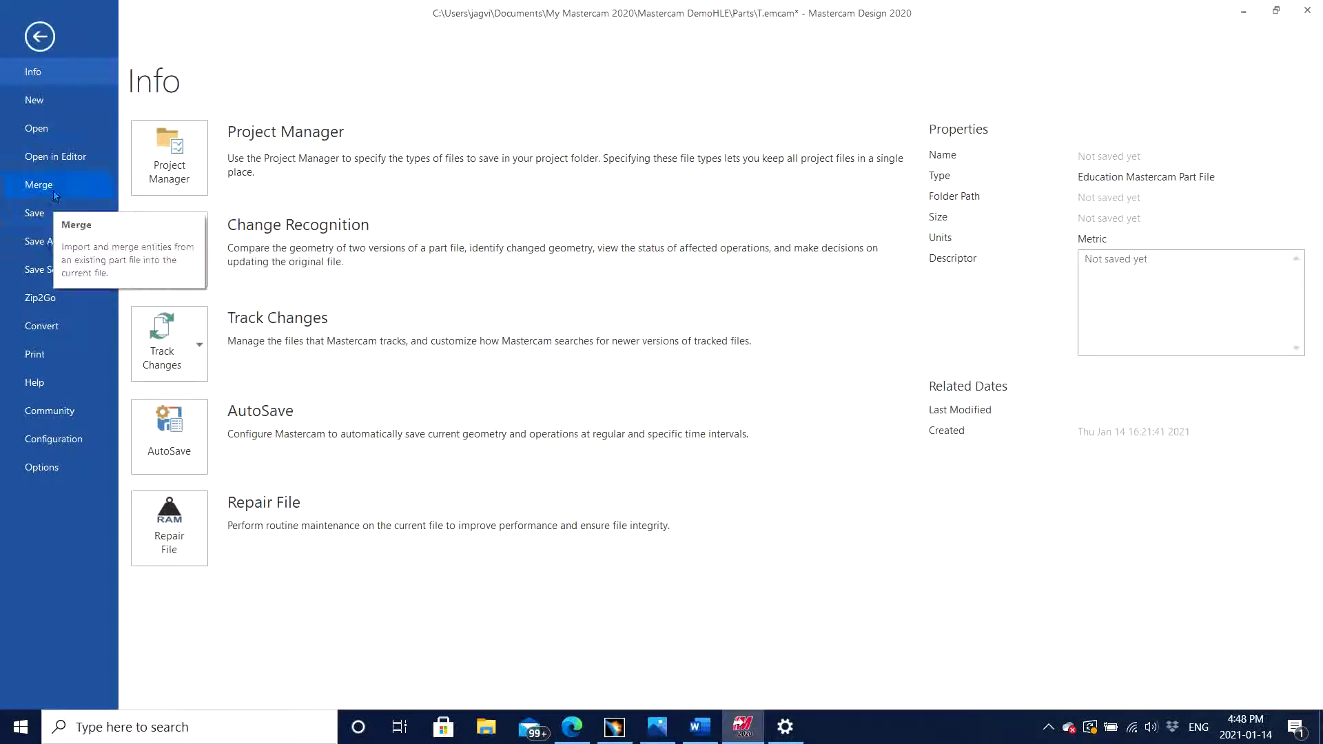
pyautogui.click(39, 36)
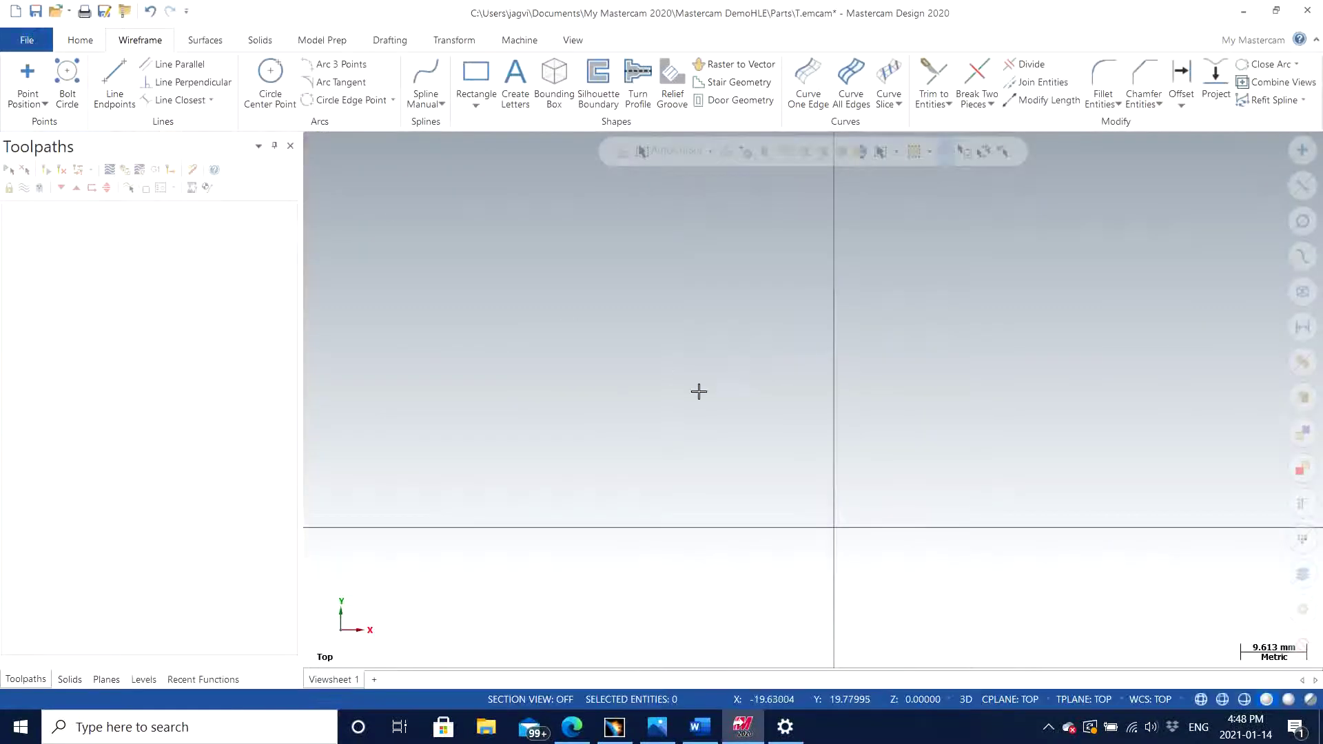
pyautogui.moveTo(754, 497); pyautogui.dragTo(712, 452, button='middle')
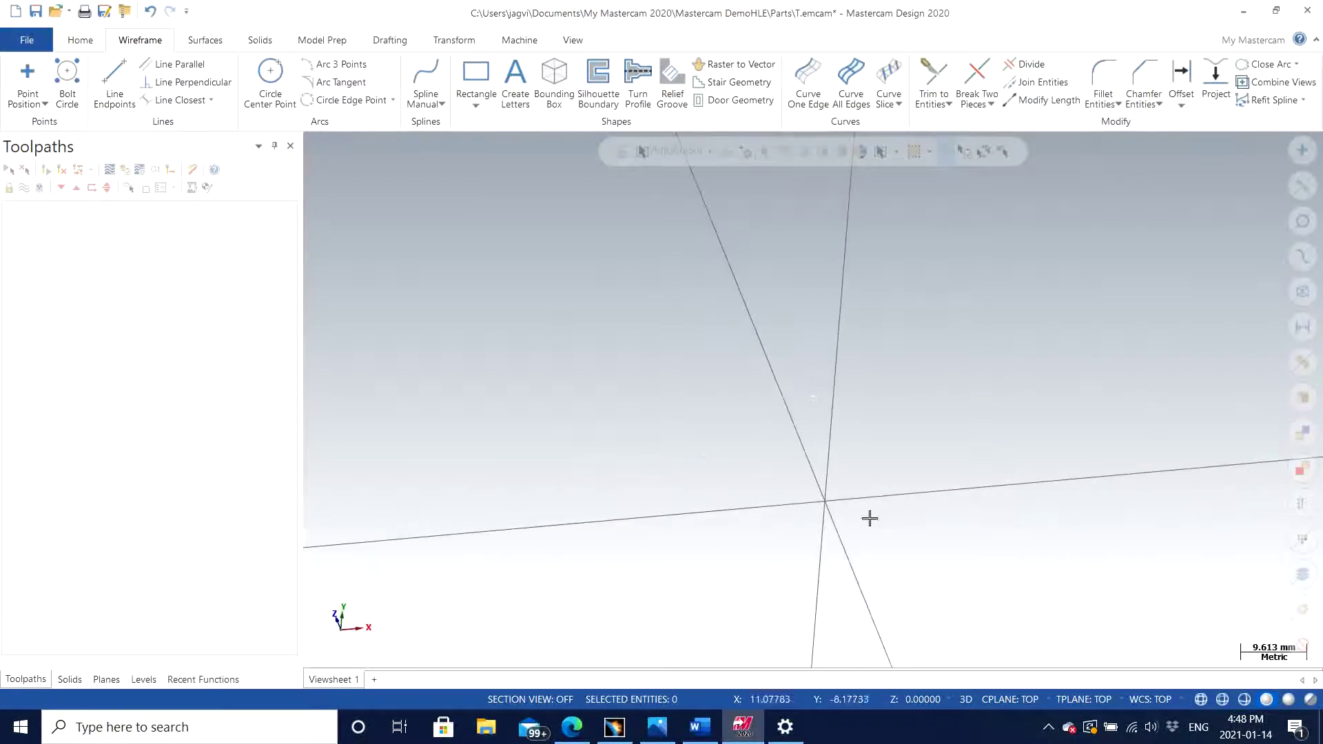
pyautogui.click(1048, 727)
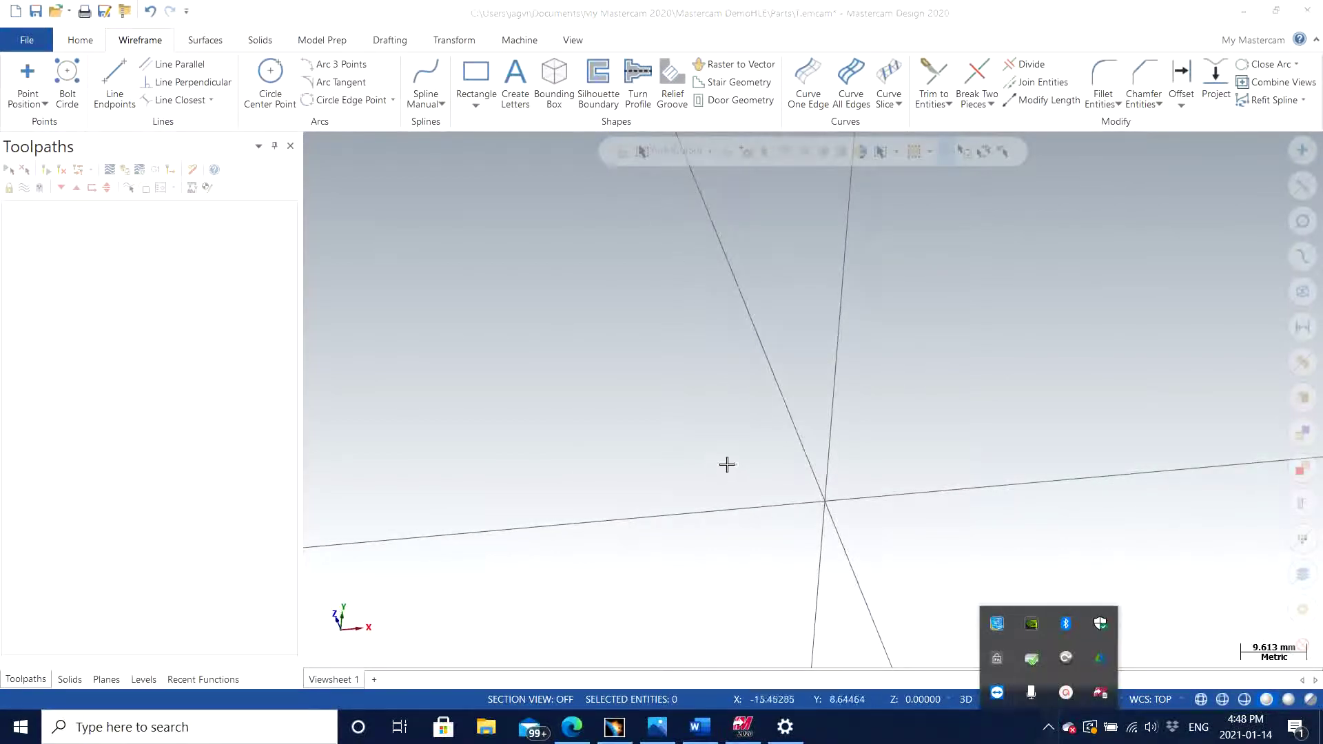
pyautogui.click(686, 375)
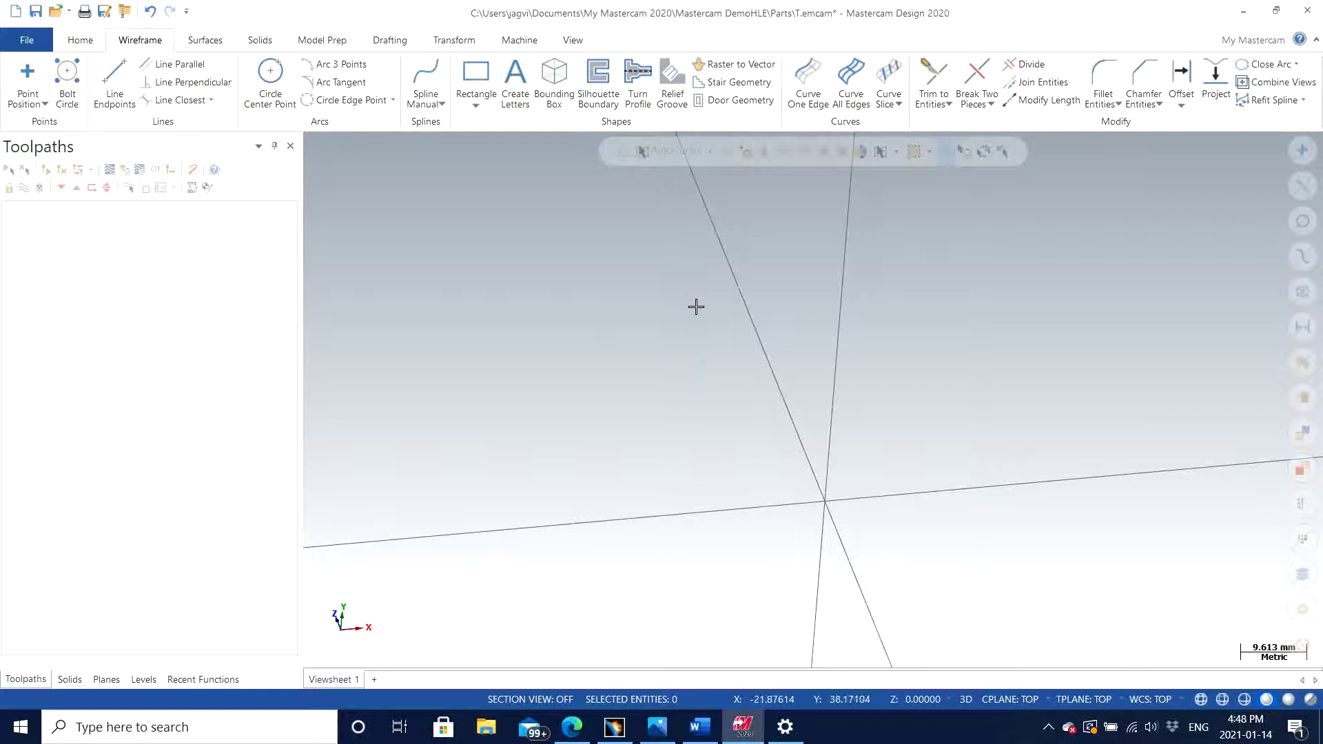
pyautogui.moveTo(696, 306); pyautogui.dragTo(688, 403, button='middle')
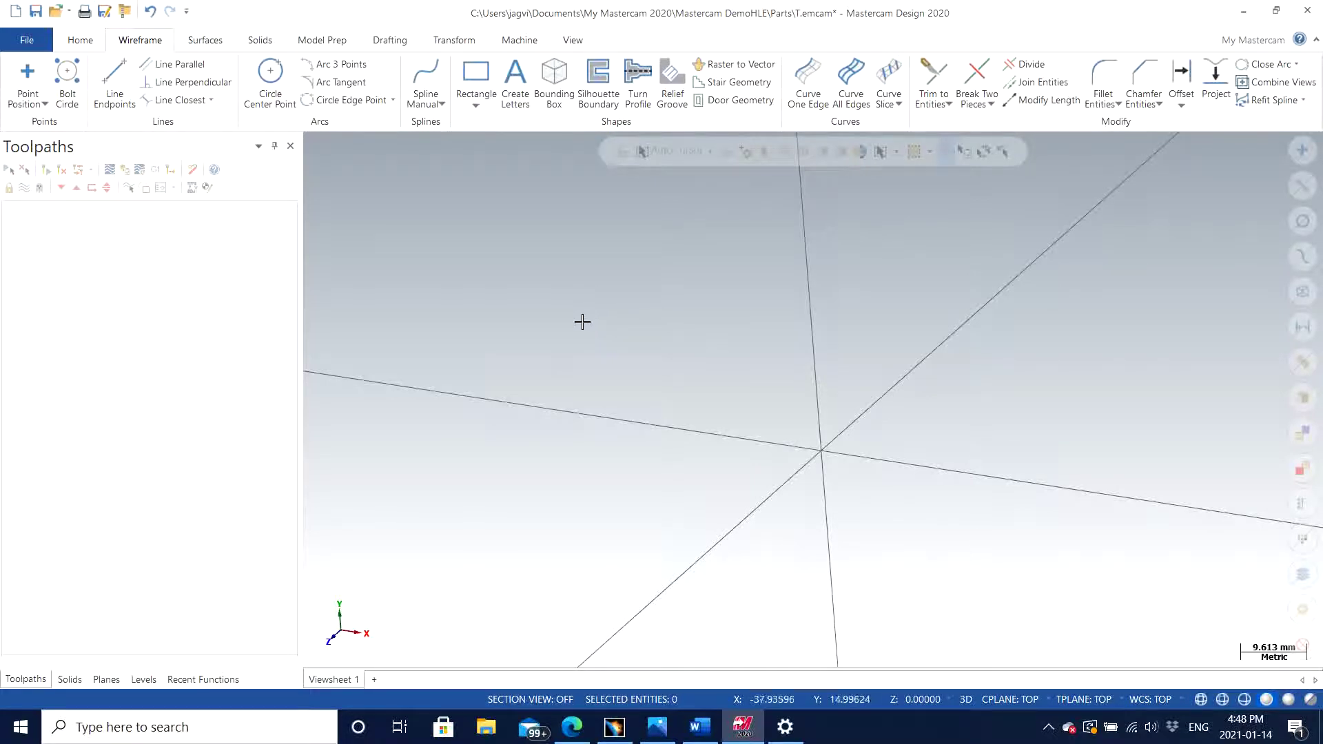
# Switch the view to Isometric, then back to Top (WCS).
pyautogui.rightClick(583, 321)
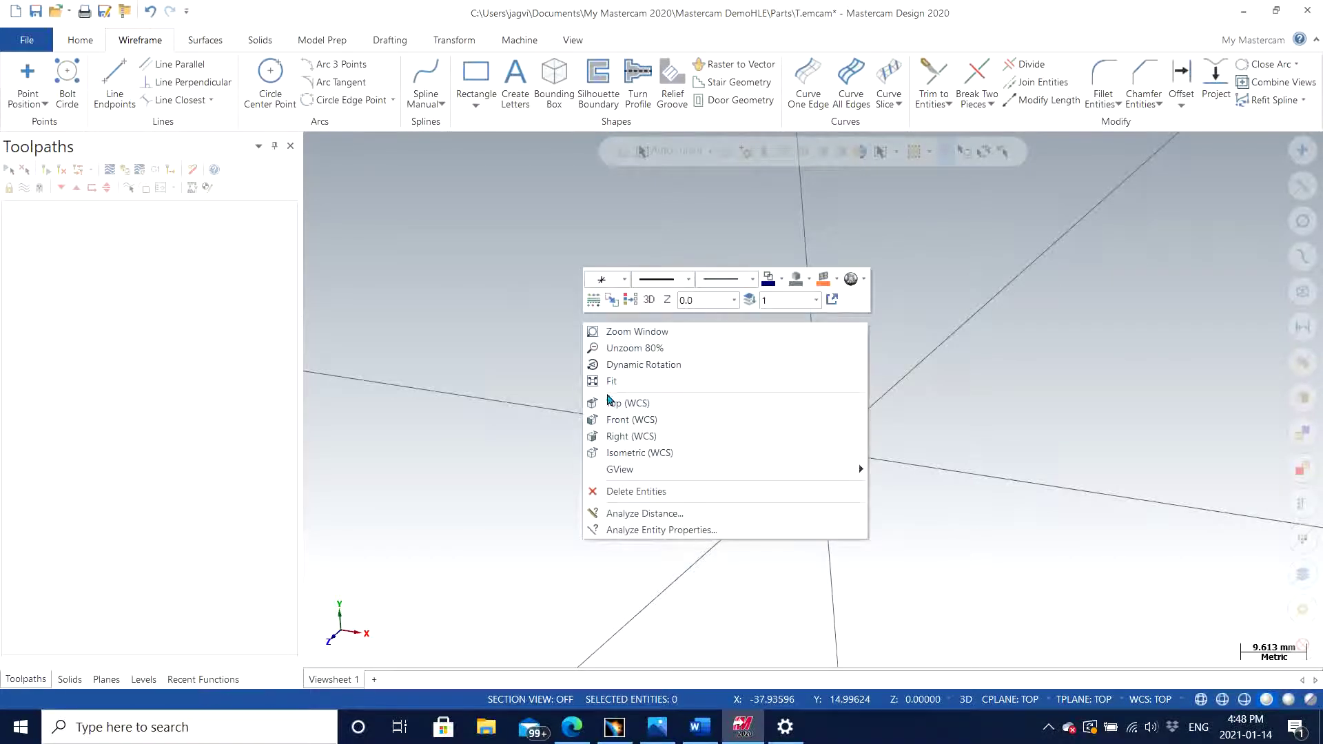
pyautogui.click(648, 452)
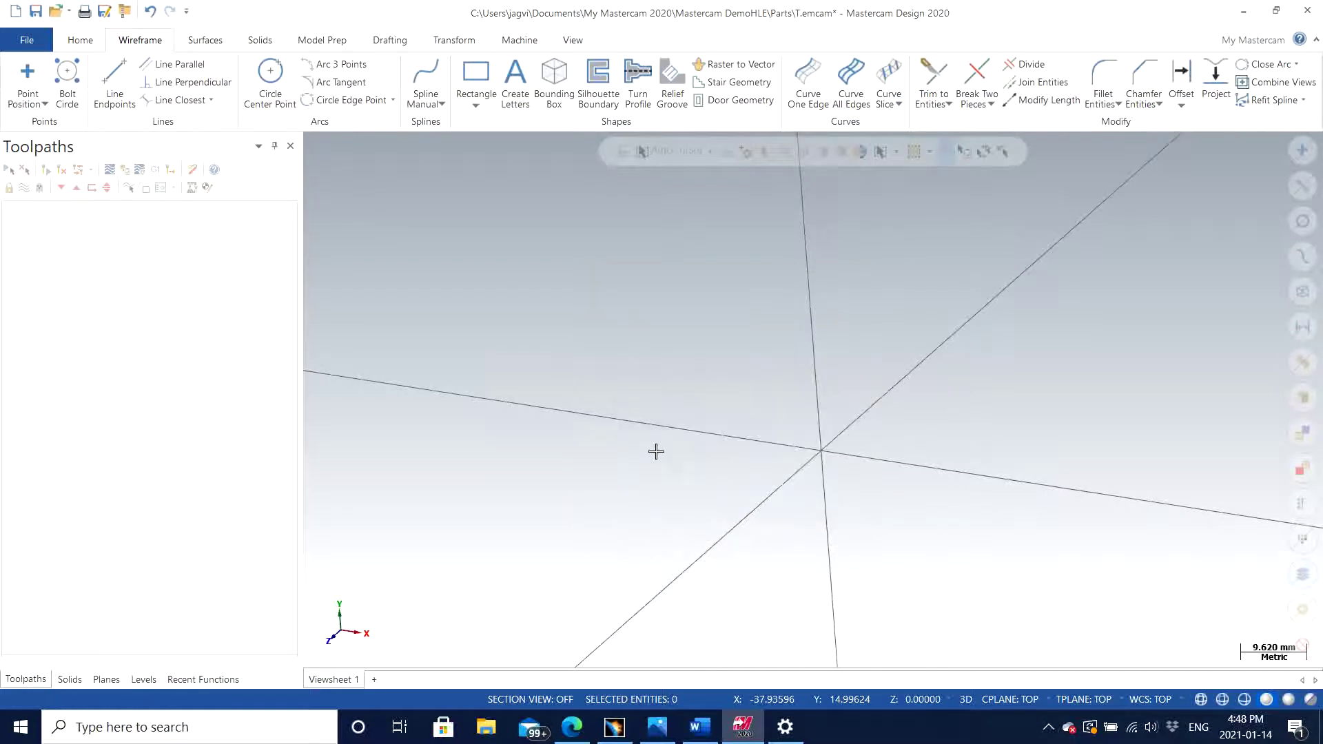
pyautogui.rightClick(579, 360)
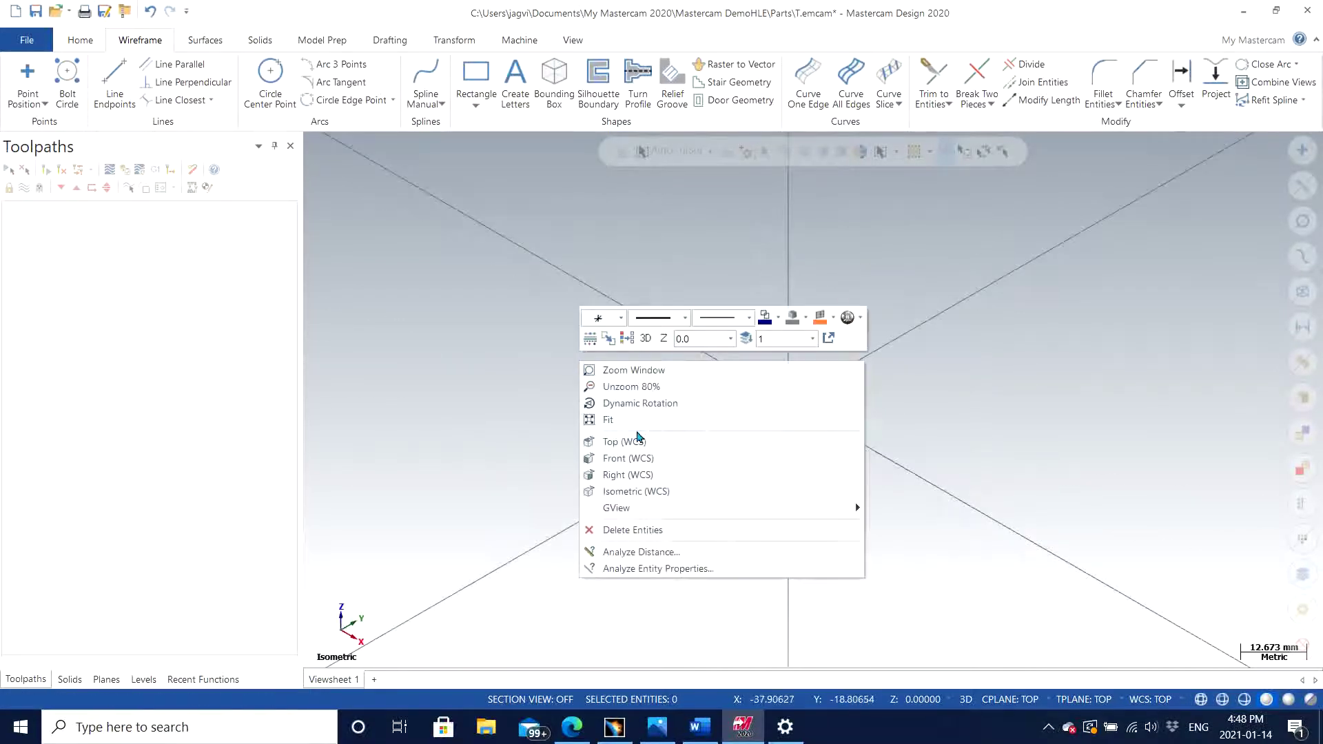
pyautogui.click(639, 446)
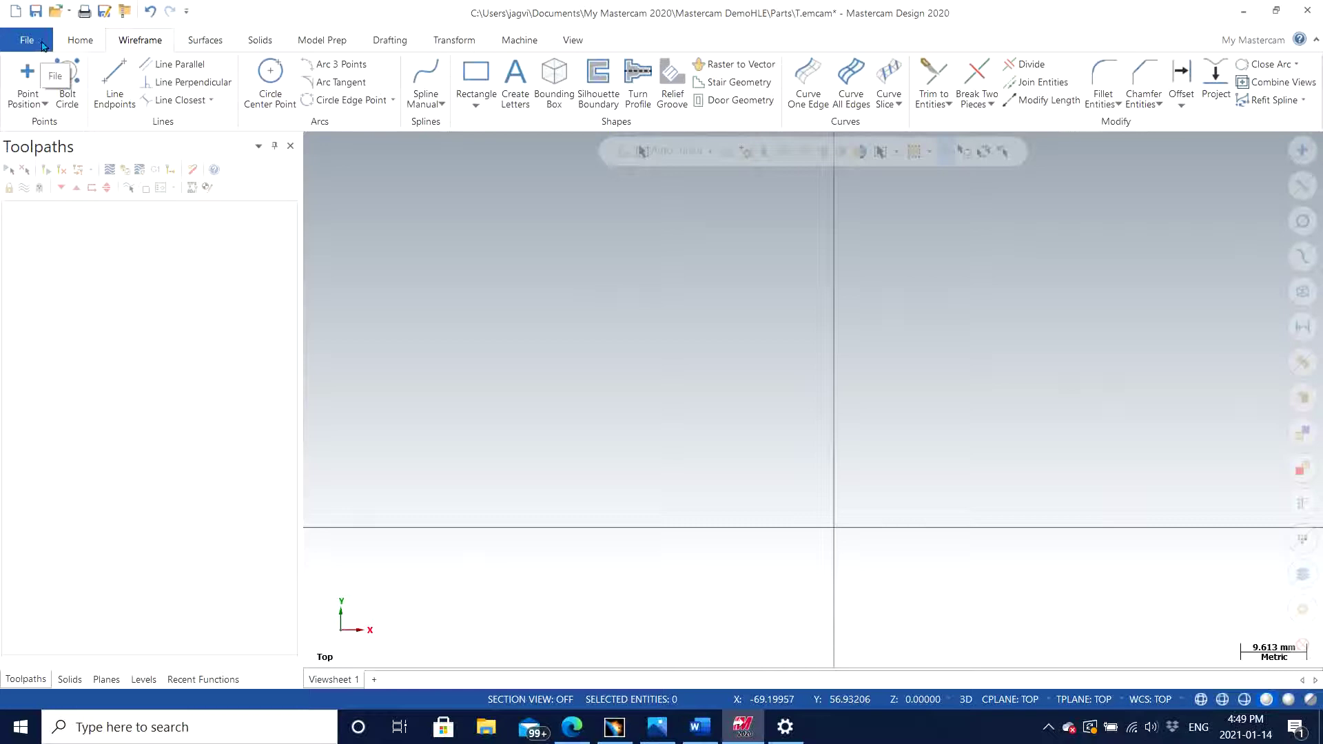
pyautogui.click(43, 46)
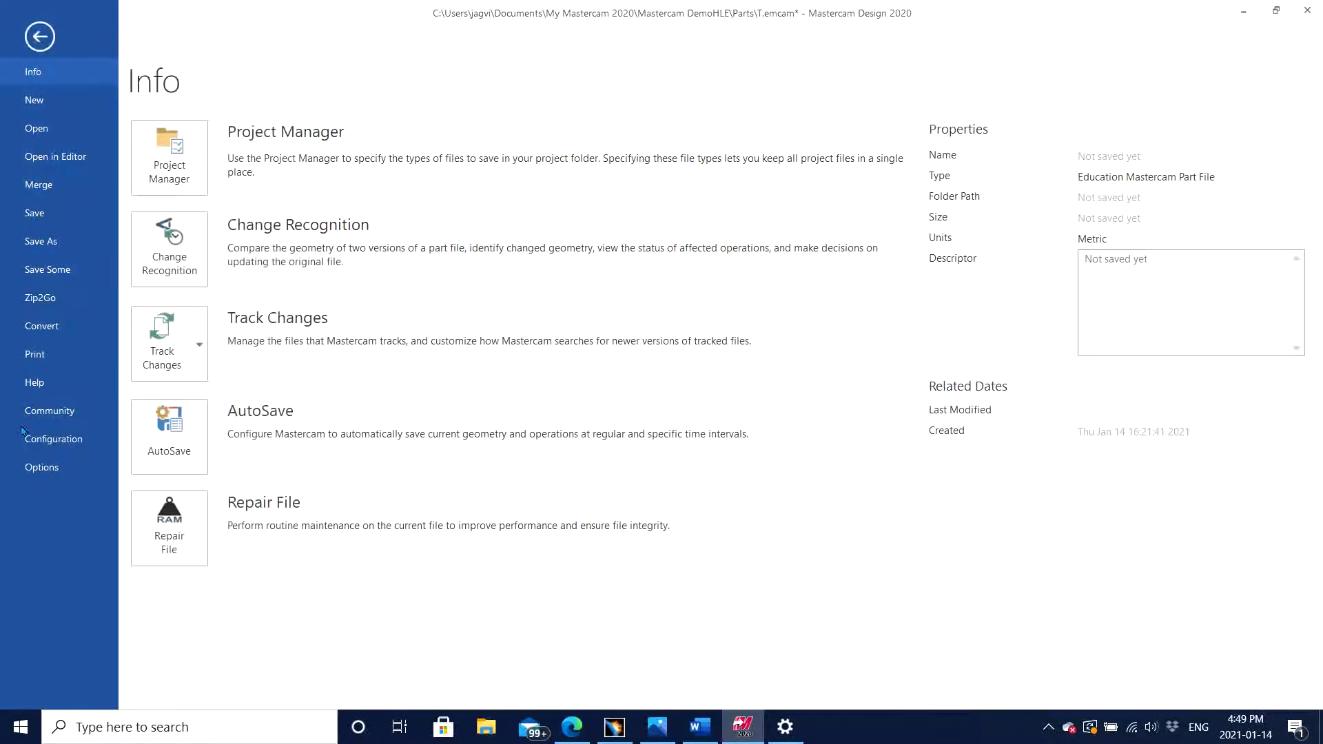
pyautogui.click(52, 445)
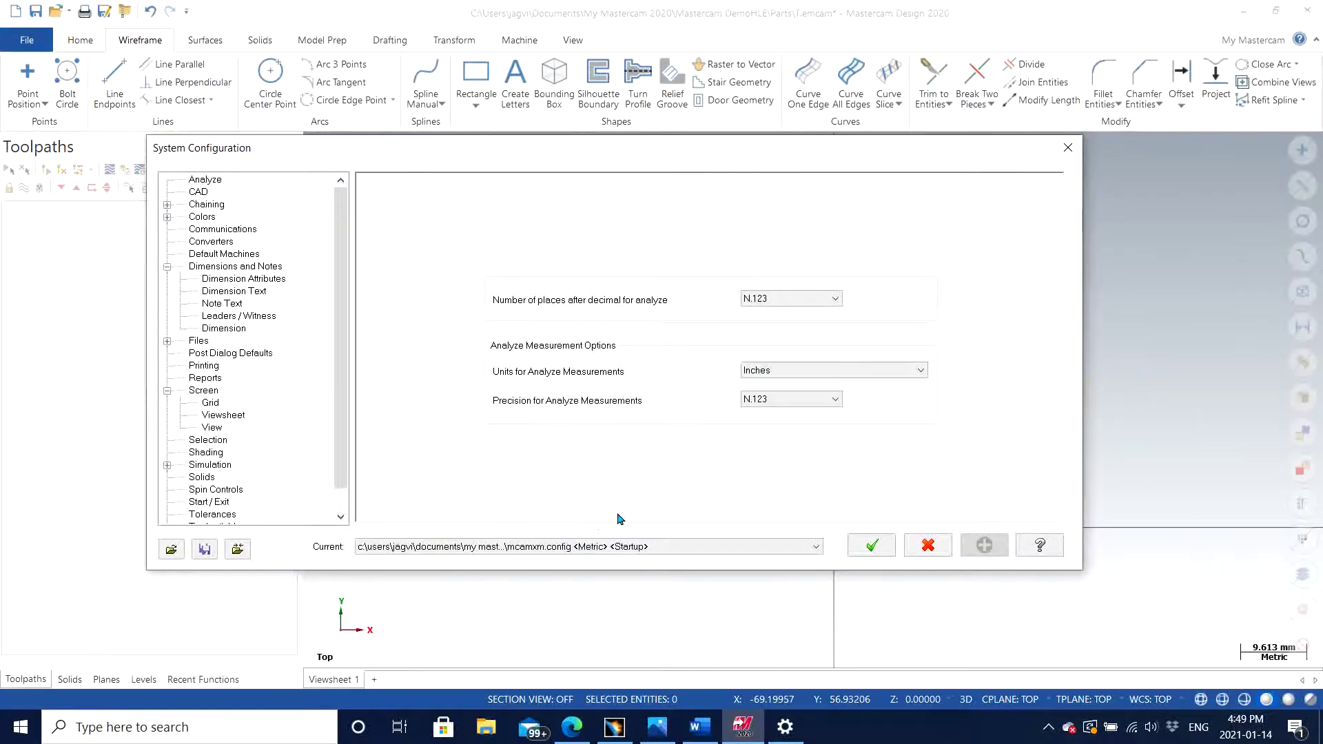
pyautogui.click(667, 548)
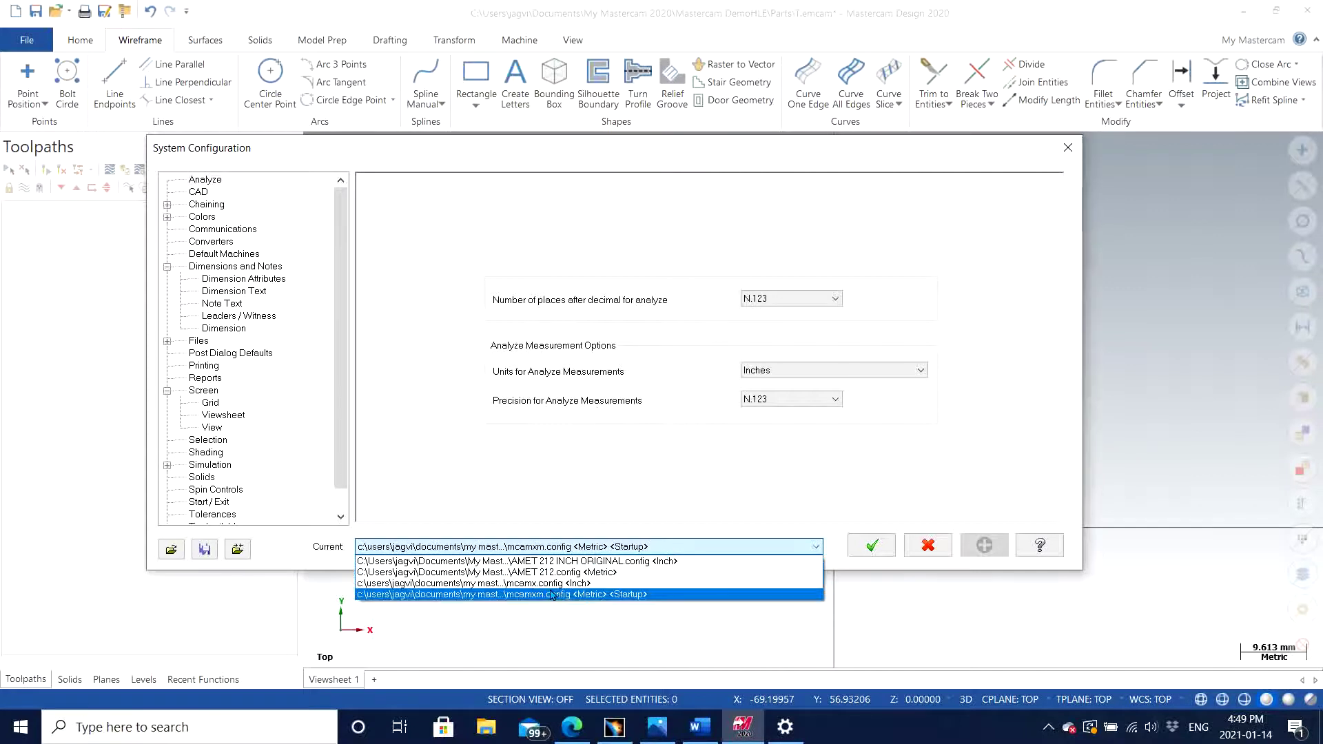
pyautogui.click(689, 608)
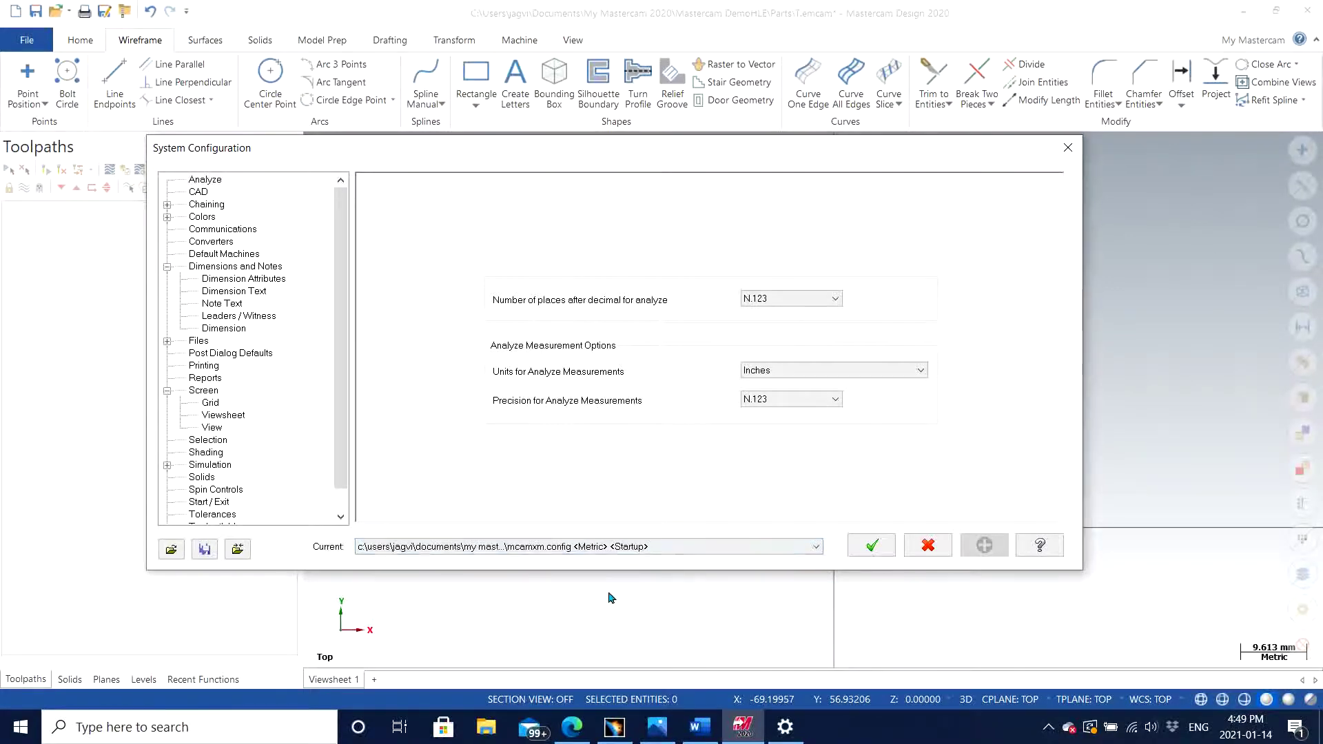
pyautogui.click(167, 217)
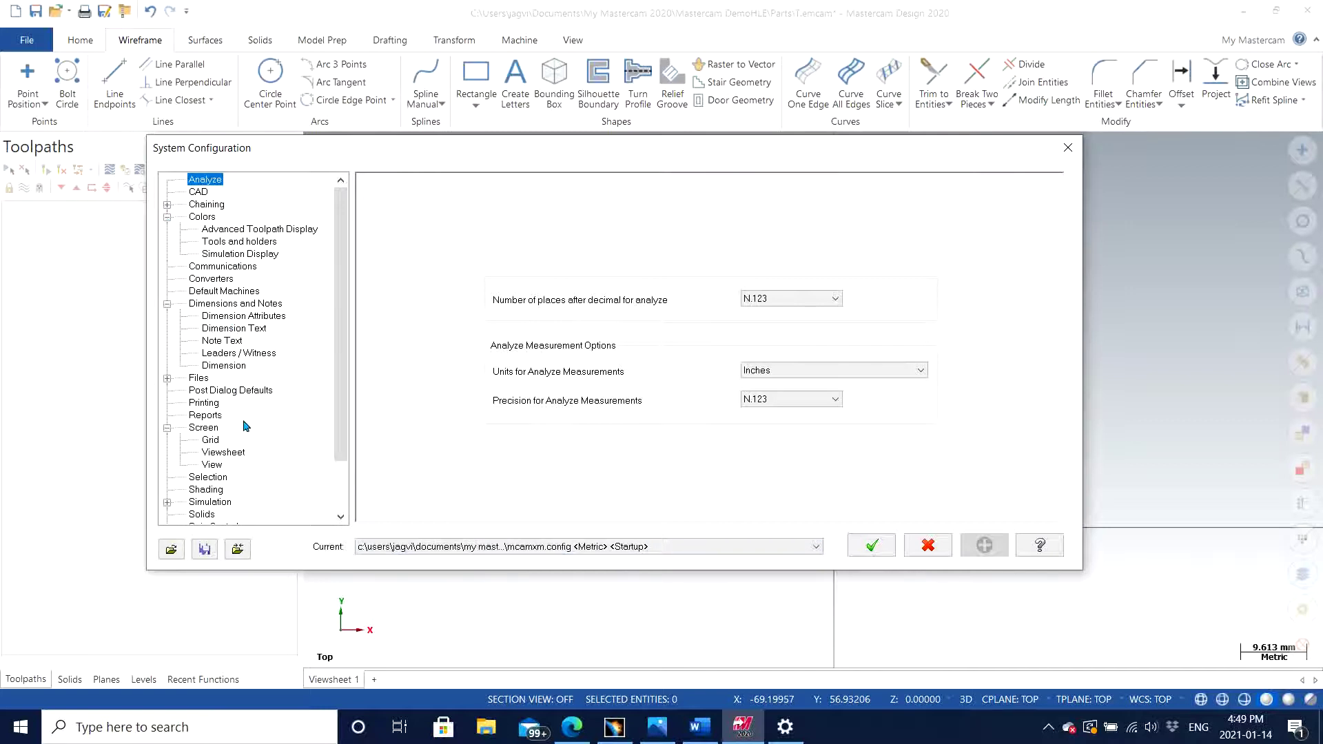
pyautogui.click(1072, 158)
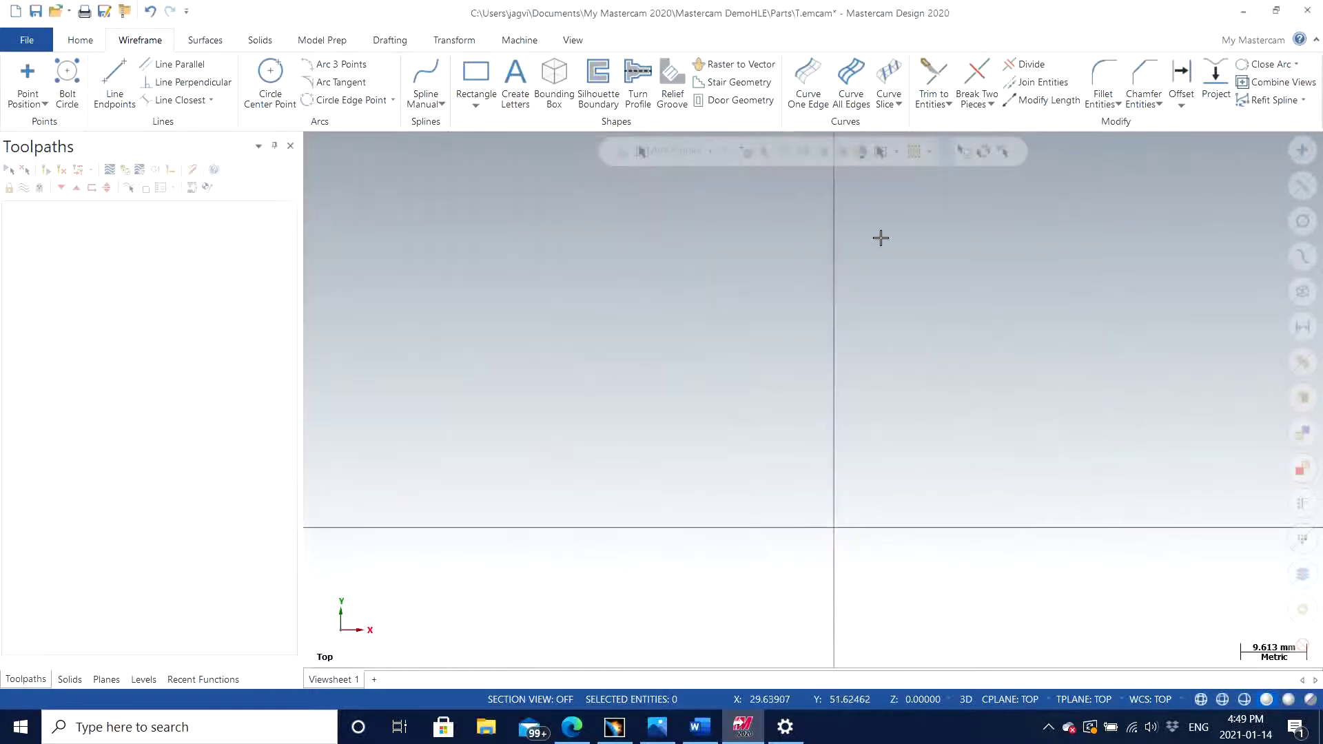
# Draw a Line Endpoints line from the origin straight up about 40 mm along Y.
pyautogui.click(126, 78)
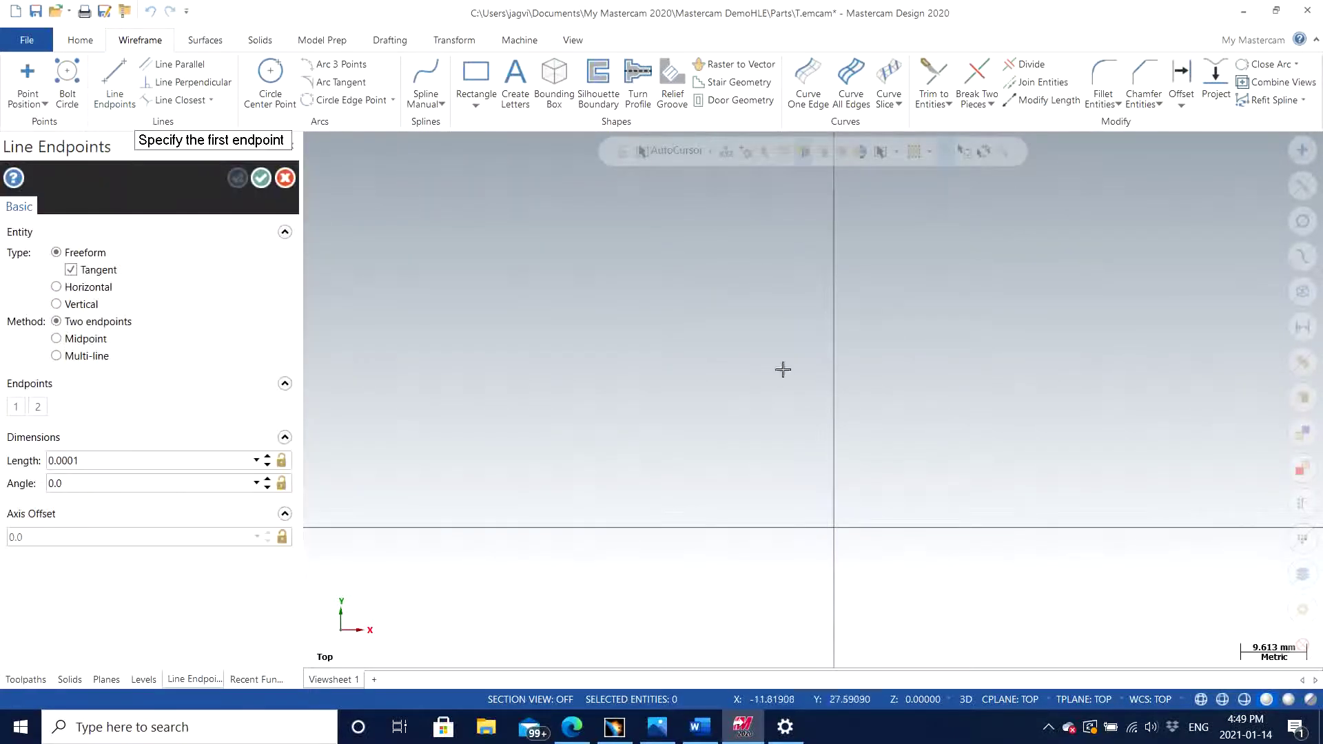
pyautogui.click(836, 528)
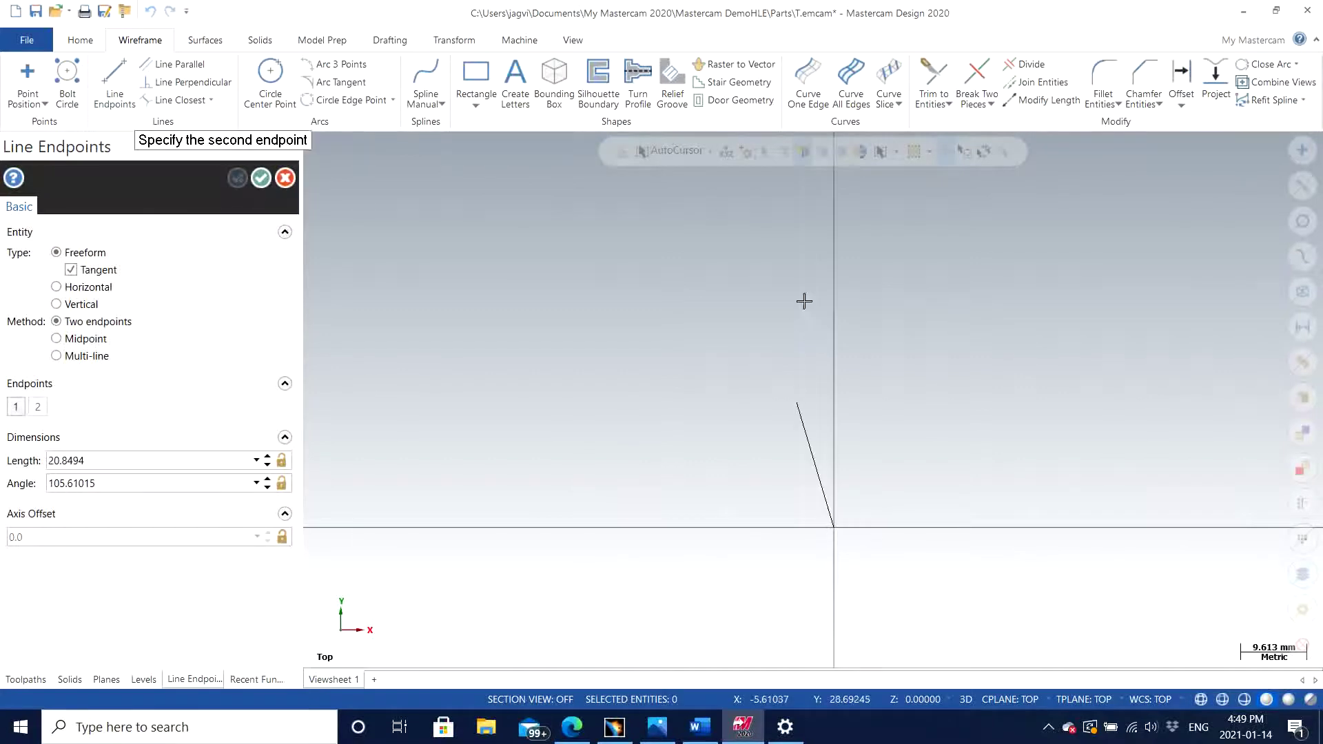
pyautogui.click(835, 246)
pyautogui.click(260, 179)
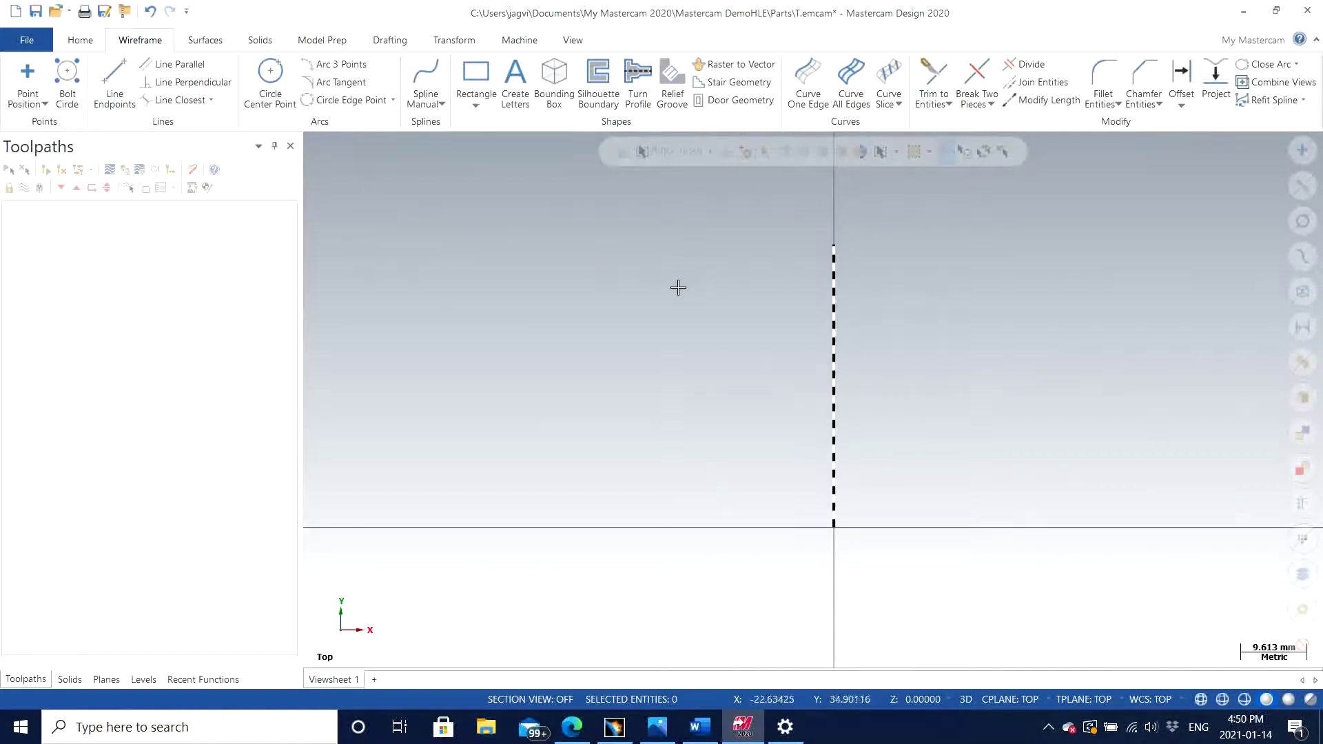
# Draw a Circle Center Point circle of radius about 19.28 centered at the origin.
pyautogui.click(270, 70)
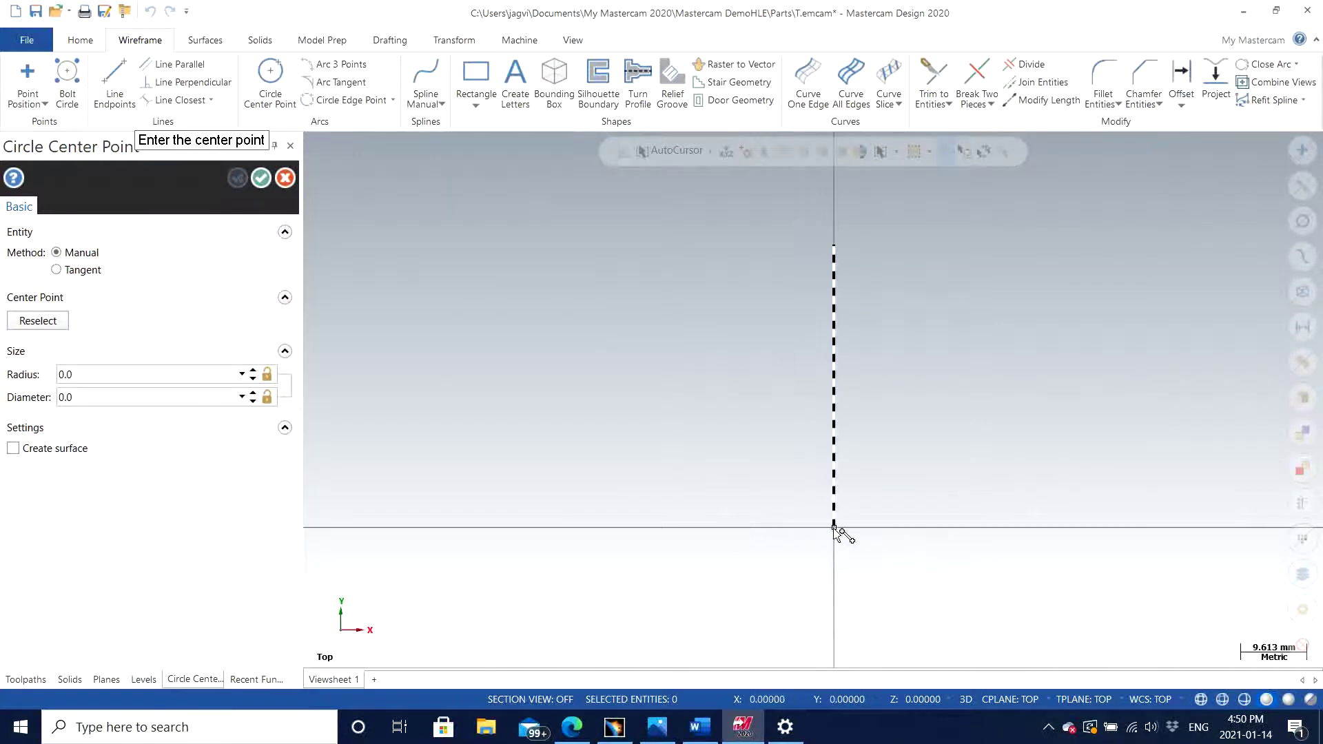
pyautogui.click(835, 528)
pyautogui.click(946, 597)
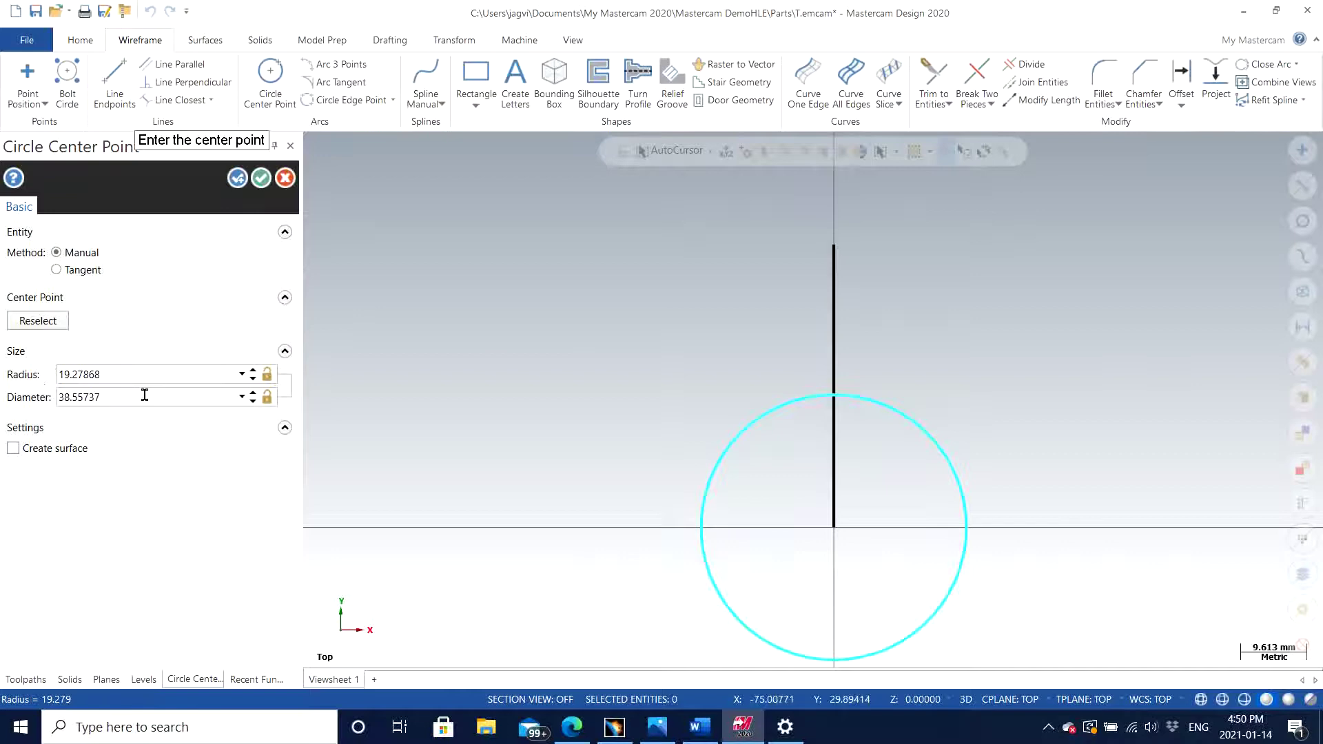
pyautogui.click(260, 178)
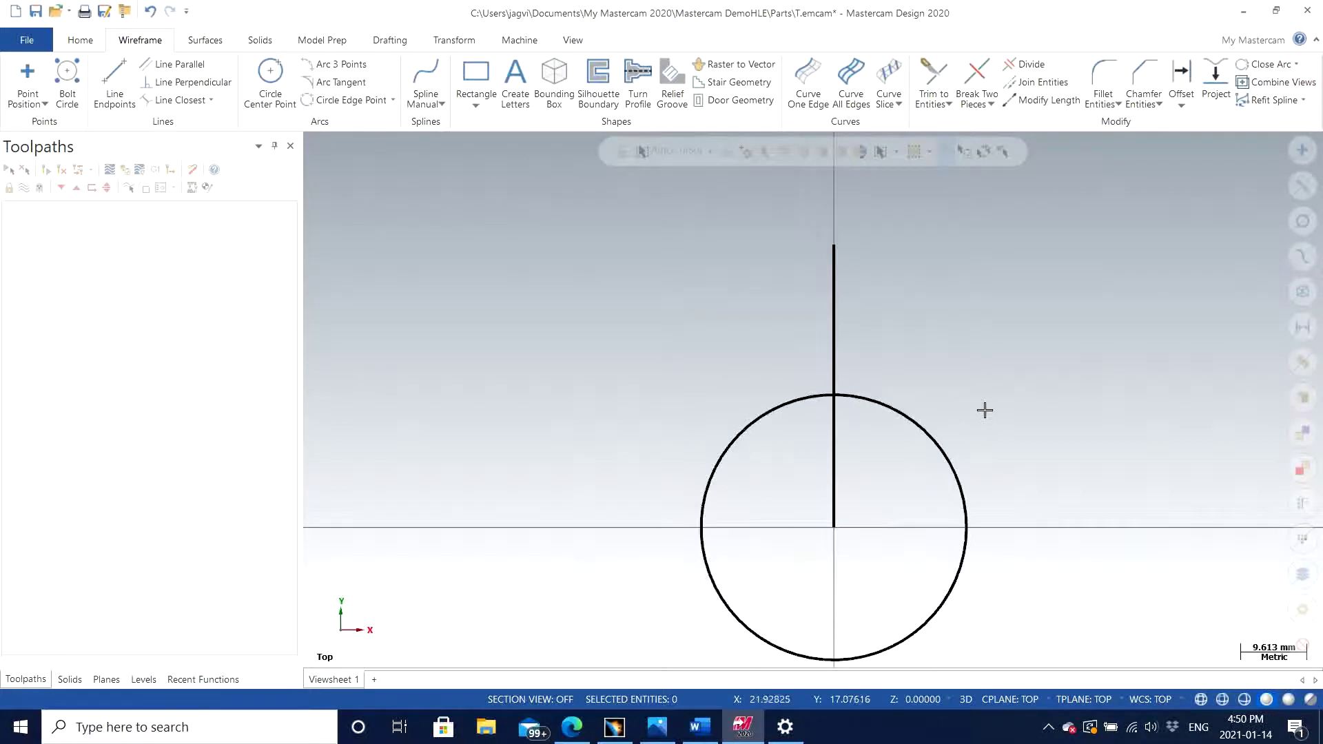
pyautogui.scroll(2, 972, 405)
pyautogui.scroll(-3, 962, 403)
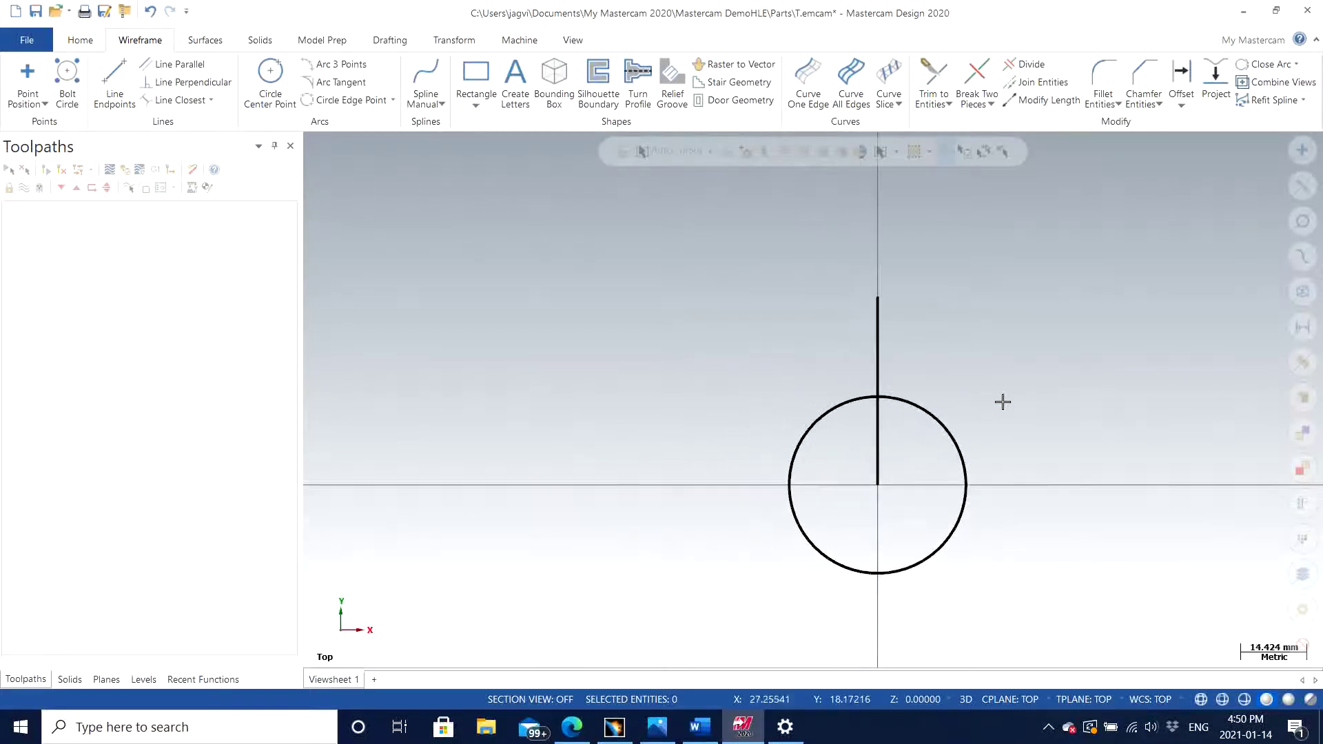
pyautogui.scroll(1, 1001, 402)
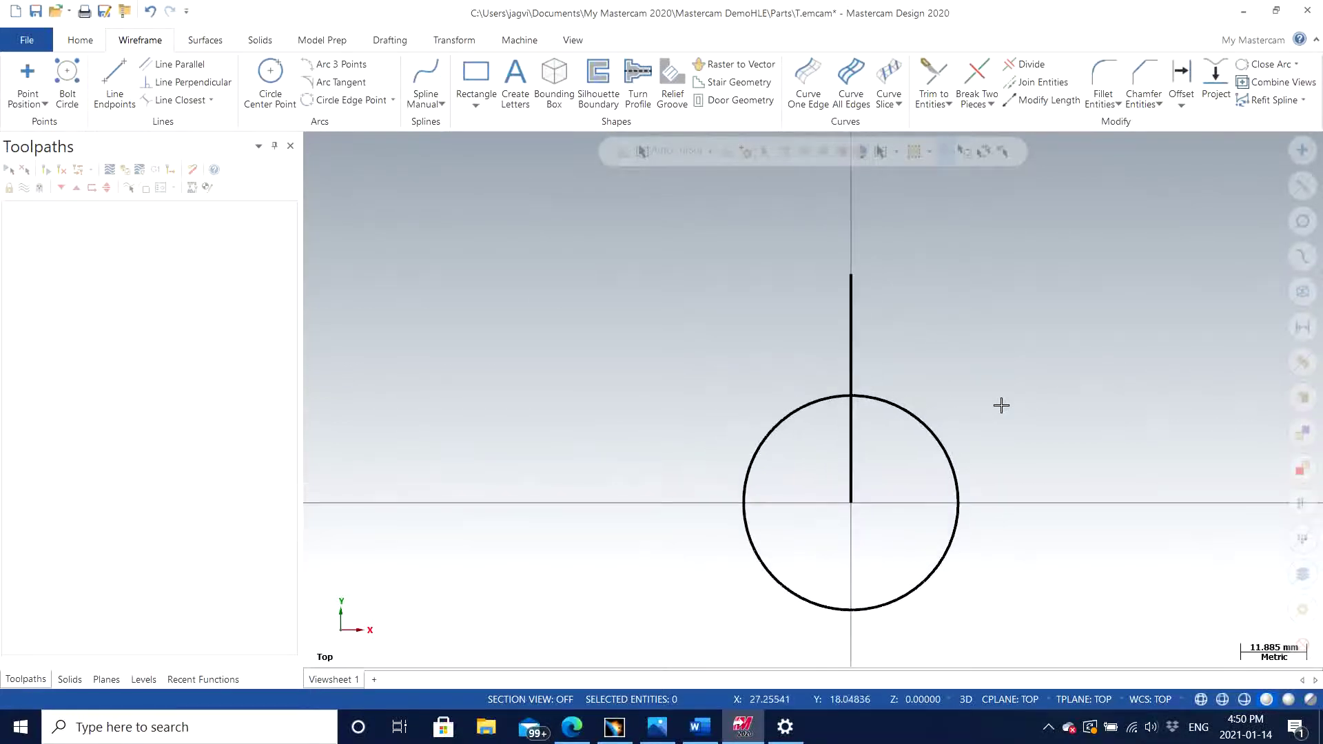
# Delete the 19.28 circle and redraw it at radius about 13.43 around the origin.
pyautogui.click(920, 419)
pyautogui.press('Delete')
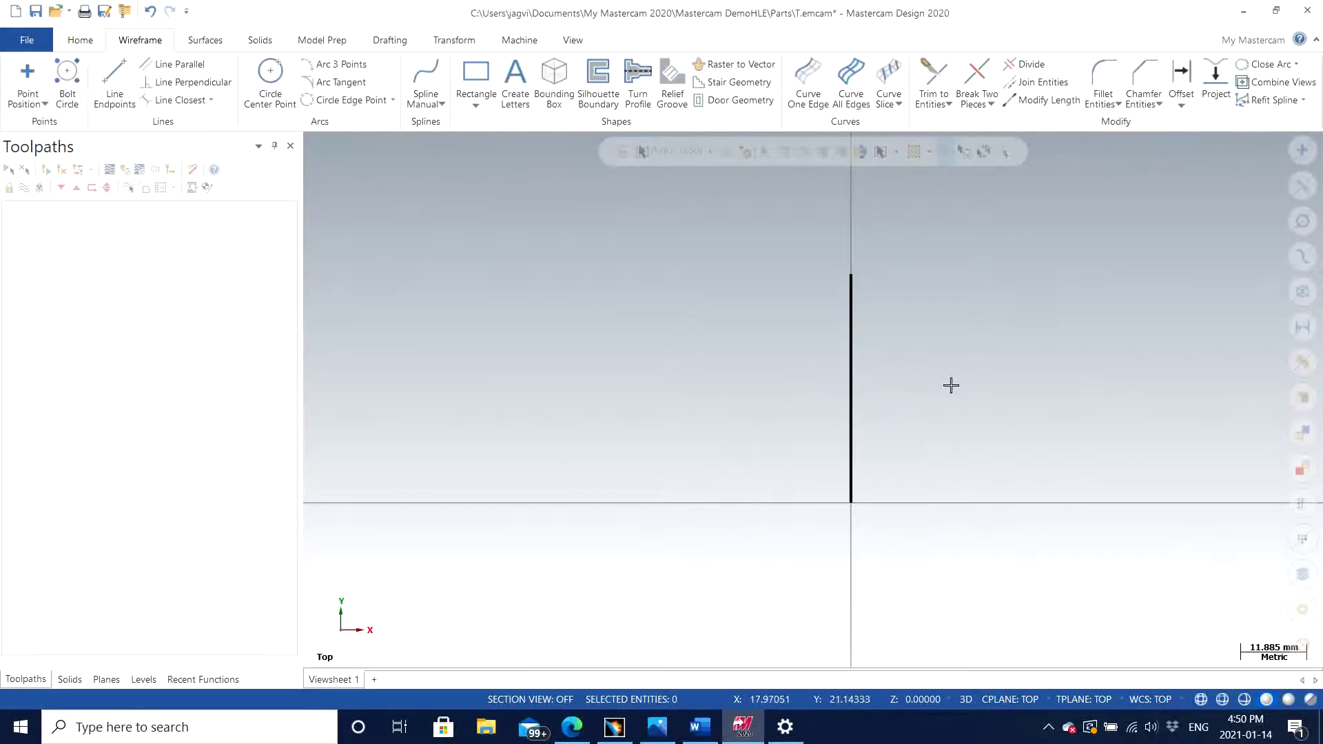
pyautogui.click(256, 75)
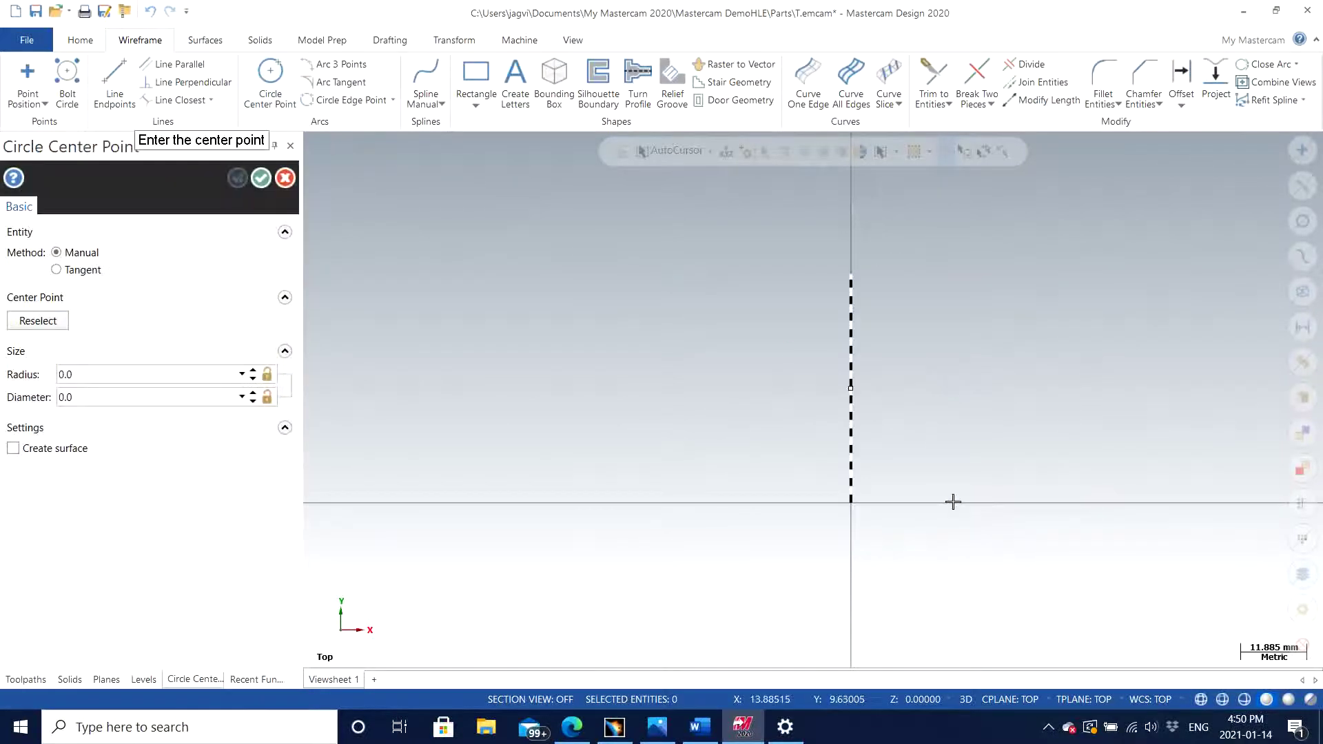
pyautogui.click(851, 502)
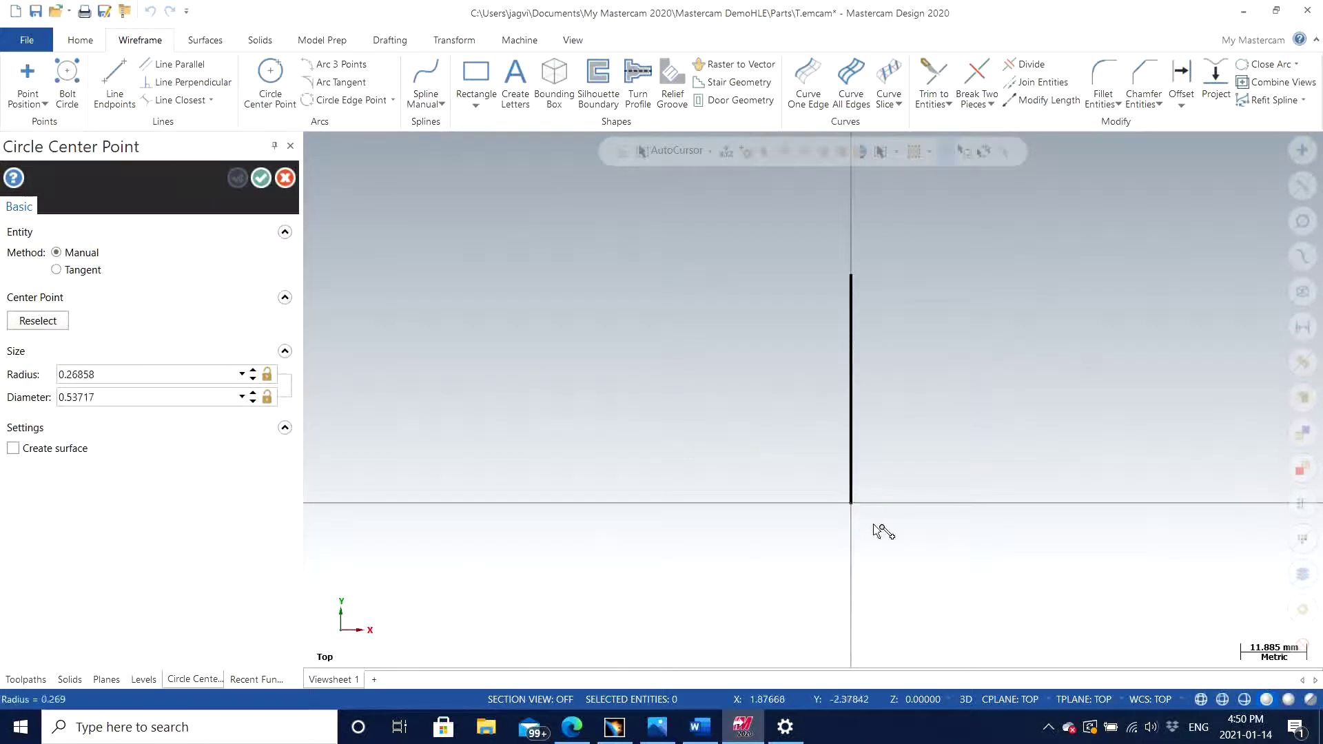
pyautogui.click(917, 535)
pyautogui.click(261, 178)
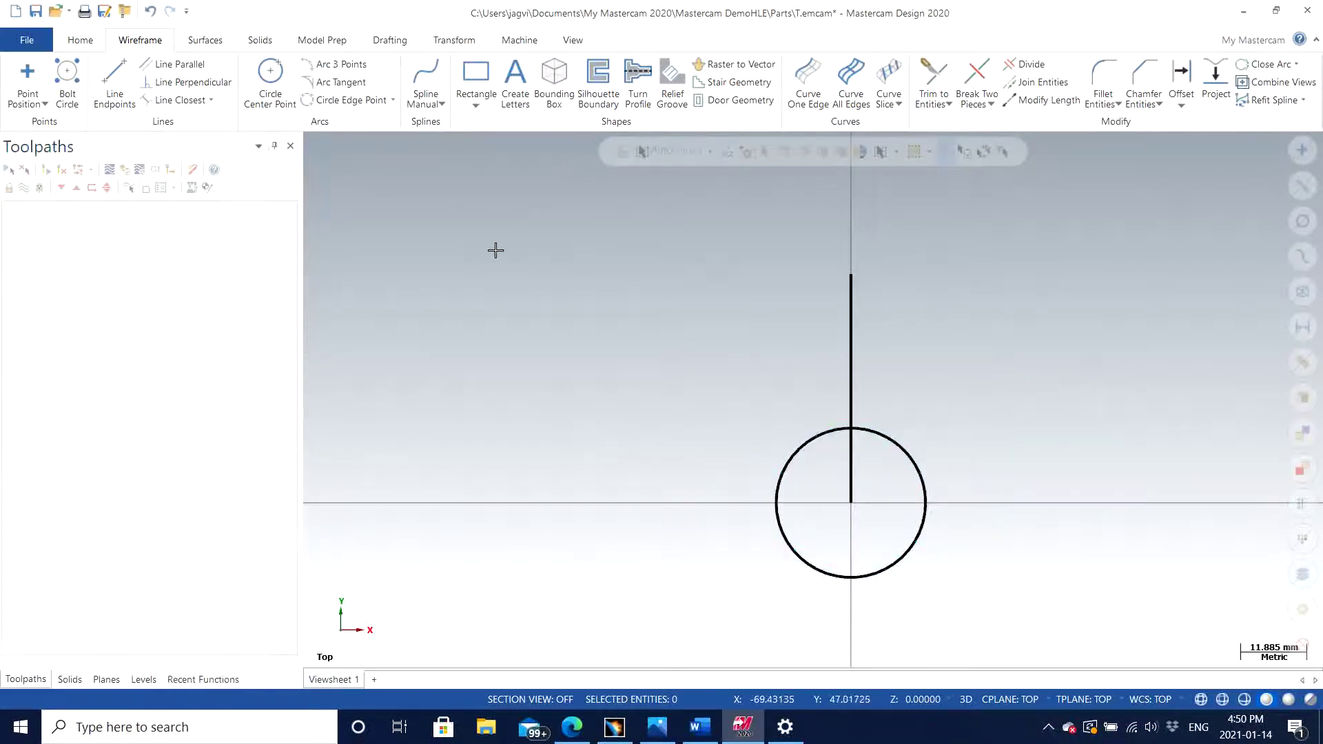